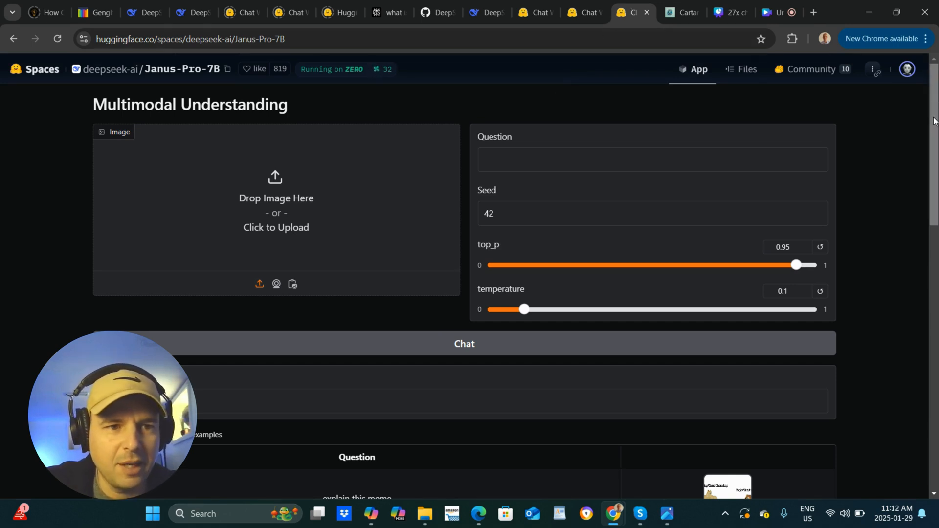
drag(935, 120, 934, 295)
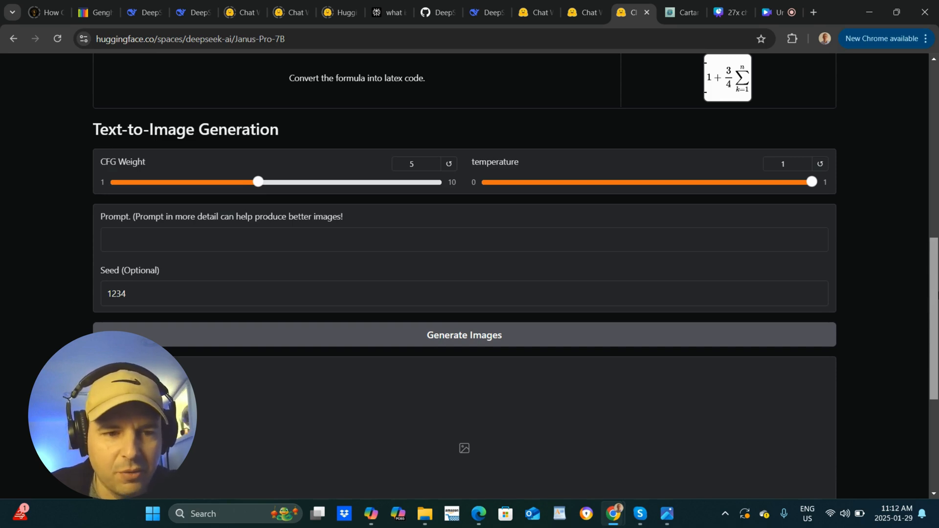
drag(934, 294, 934, 308)
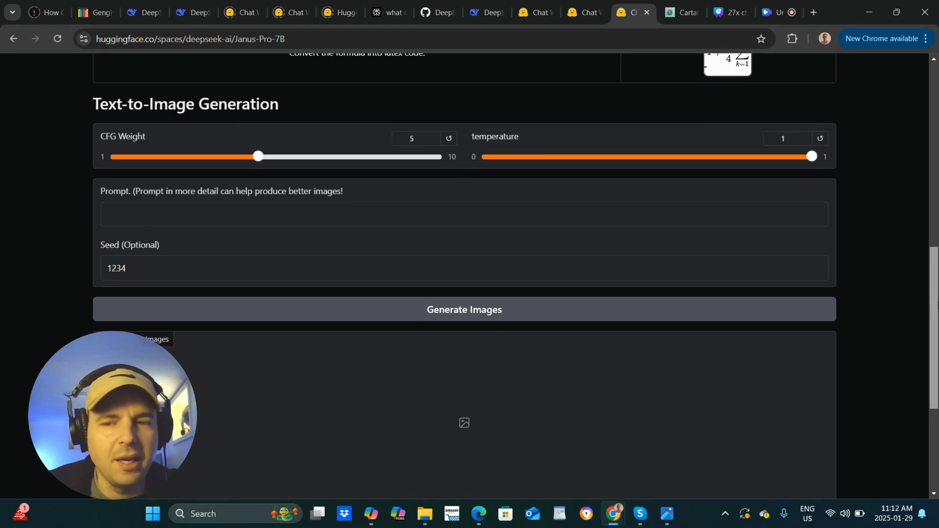
scroll(464, 264, down, 1)
scroll(919, 233, down, 1)
scroll(920, 234, up, 3)
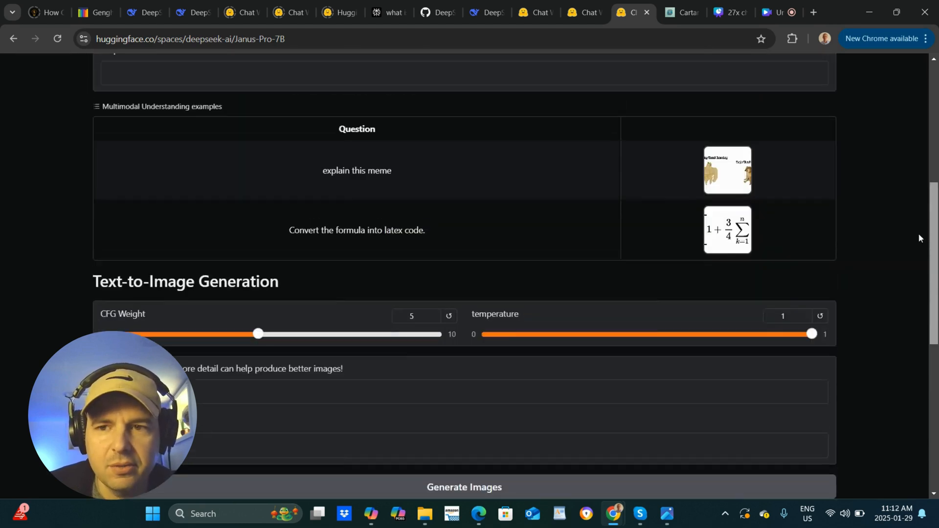
scroll(918, 233, up, 1)
scroll(918, 274, up, 3)
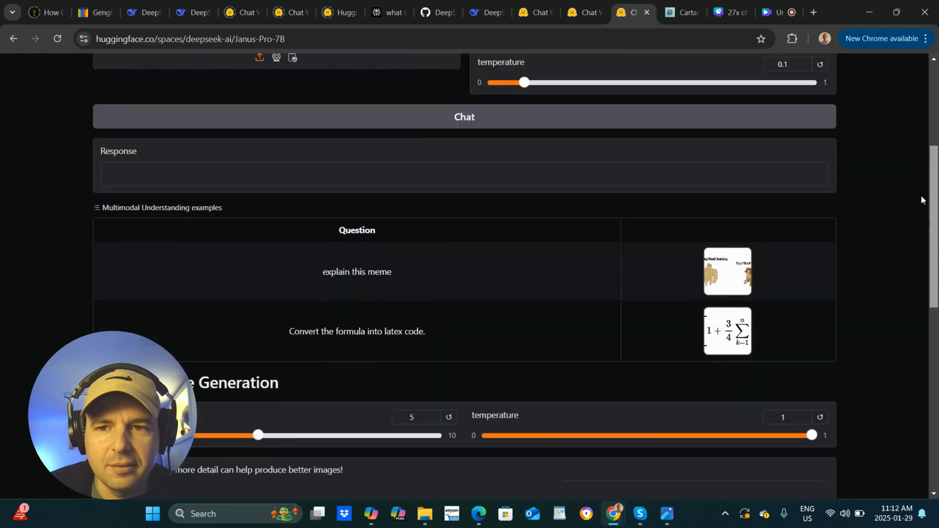
scroll(921, 202, down, 5)
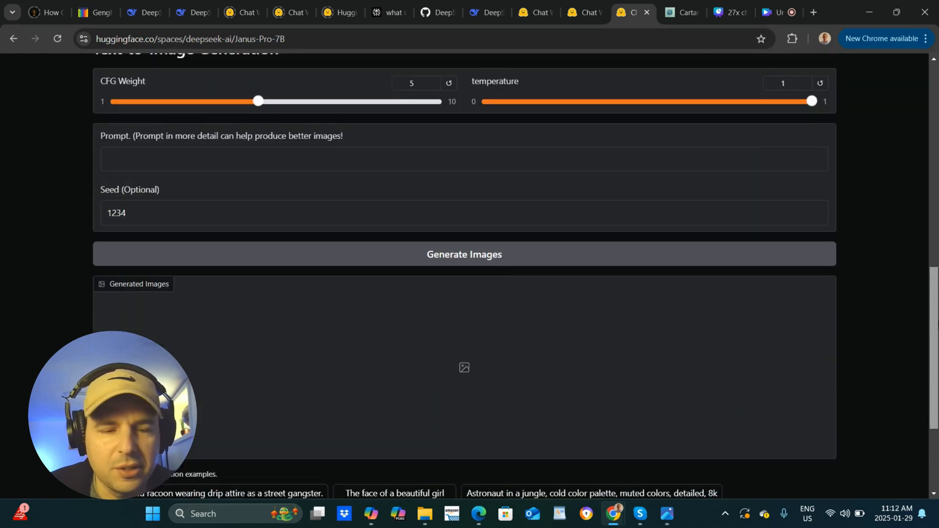
scroll(932, 323, down, 1)
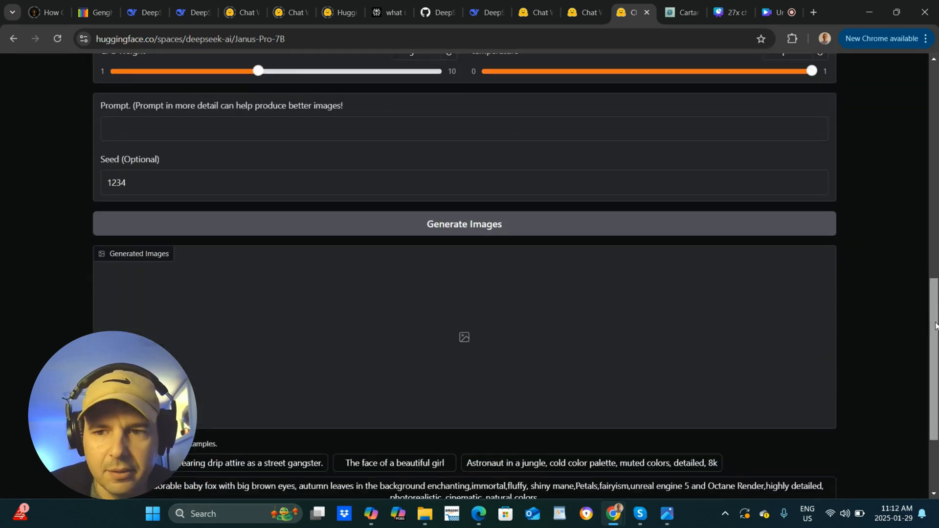
scroll(933, 325, down, 2)
scroll(932, 325, down, 2)
drag(936, 380, 883, 66)
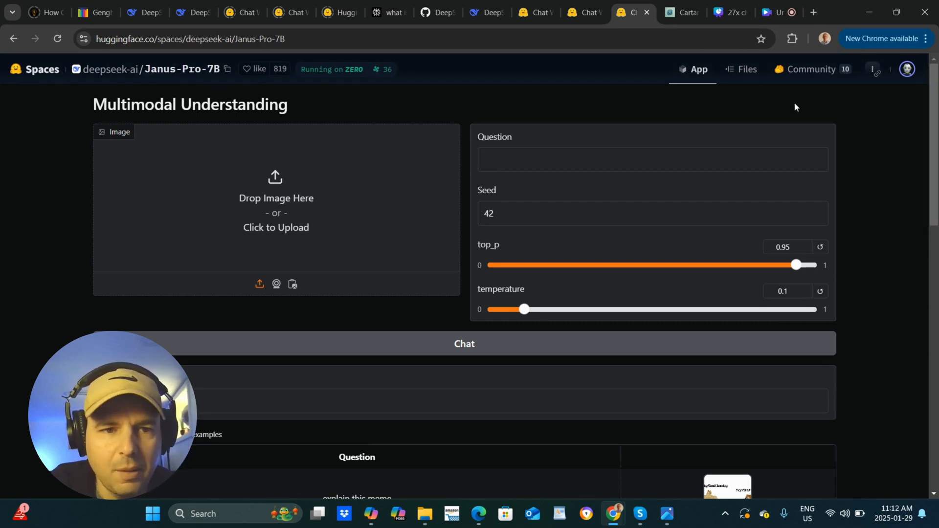
scroll(794, 110, down, 3)
scroll(470, 264, down, 3)
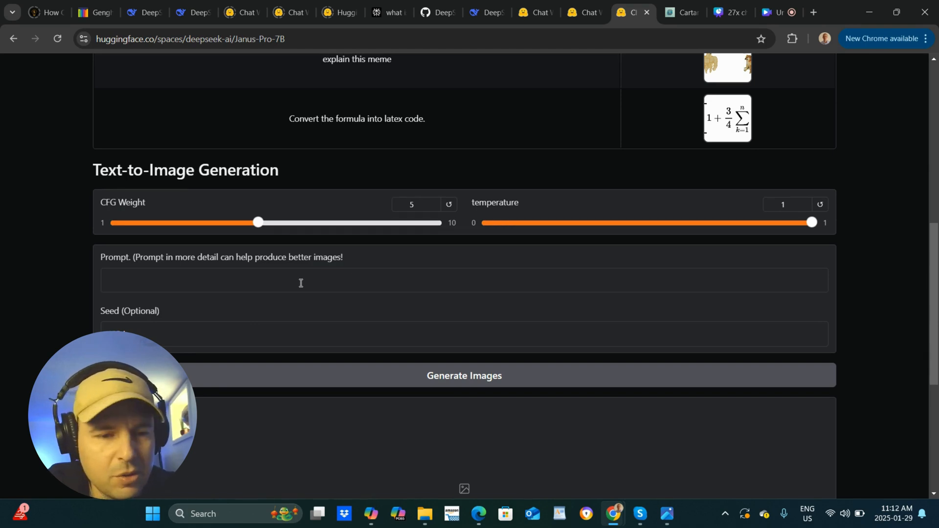
Enter the prompt 'a picture of a lion. you can clearly see the lion's face. she is making an angry expression.'.
click(300, 283)
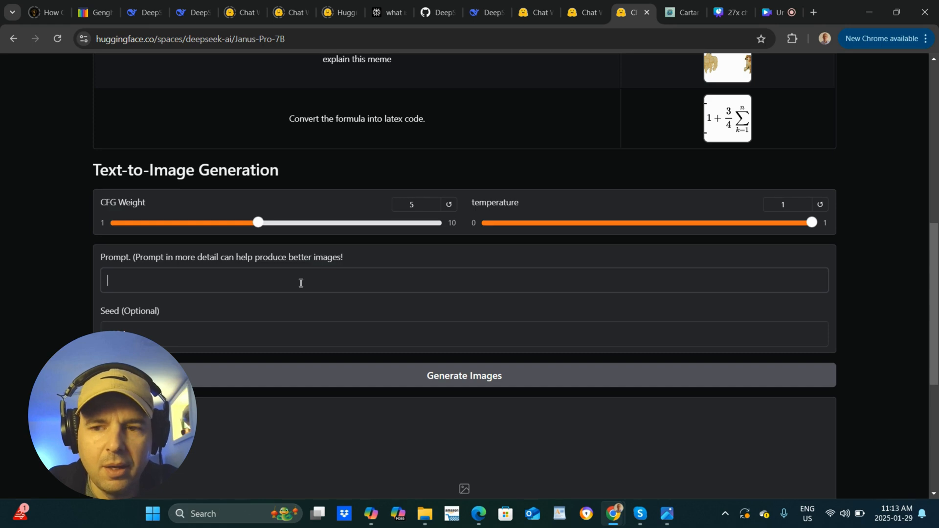
text(api)
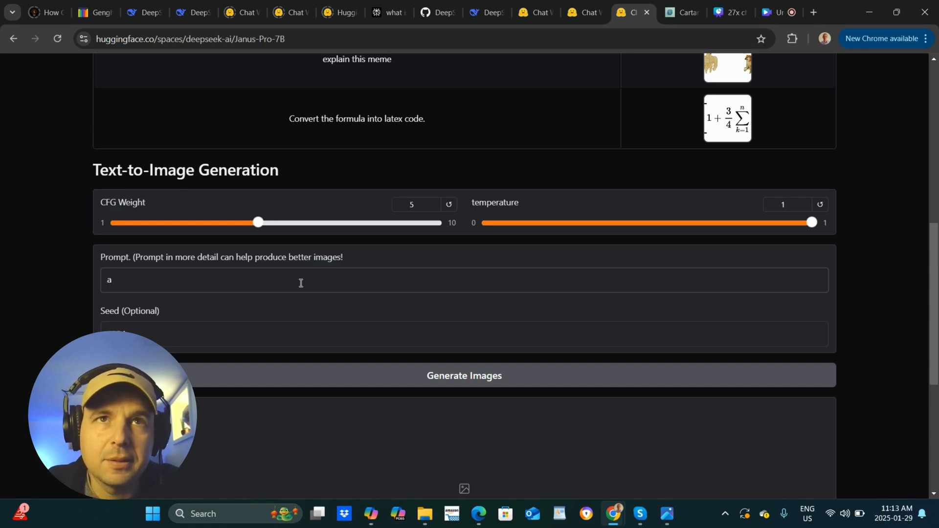
text(c)
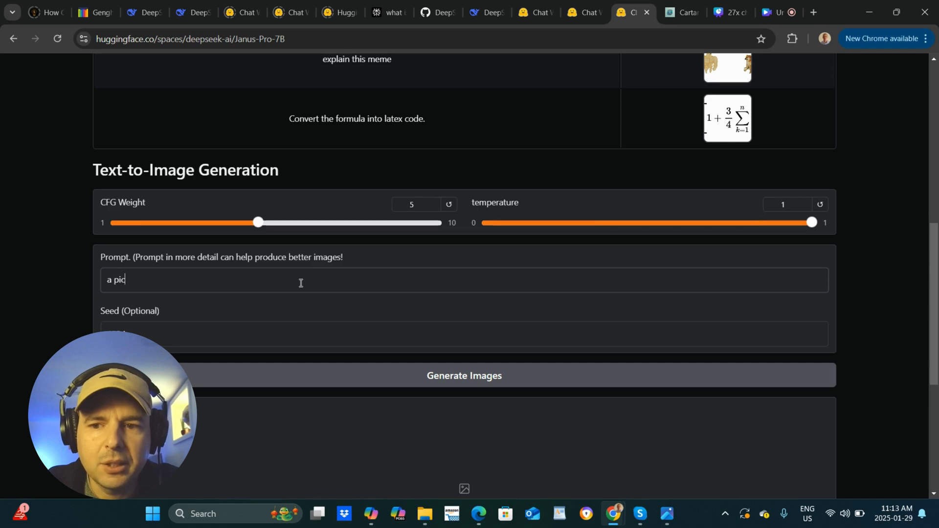
text(ture of a lion)
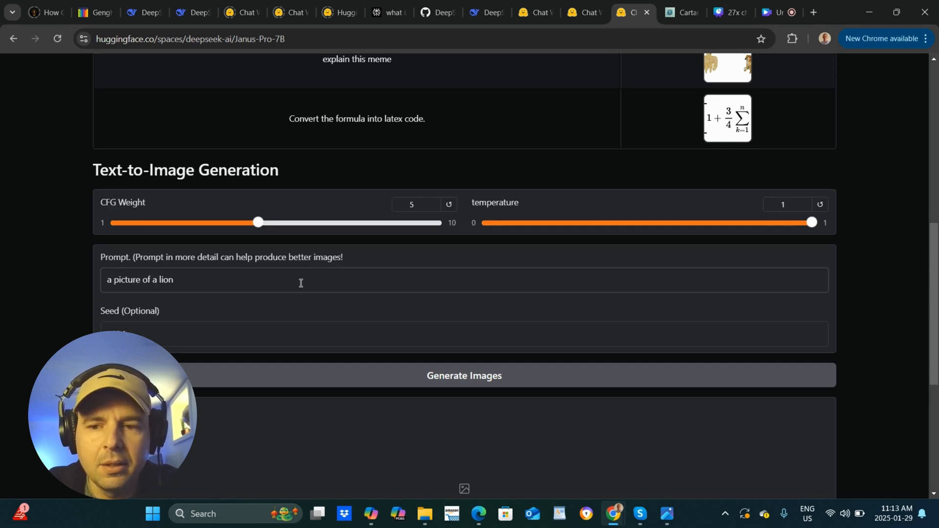
text(.  you can c)
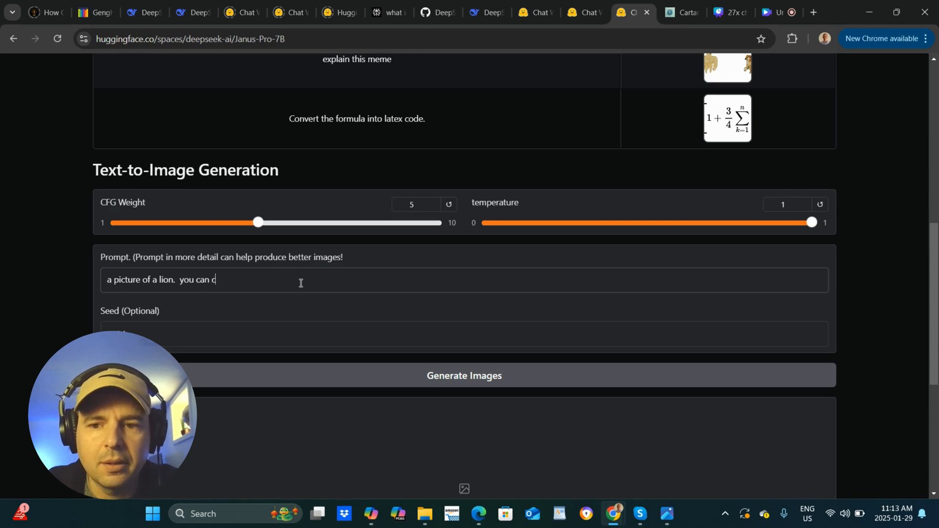
text(learly see the l)
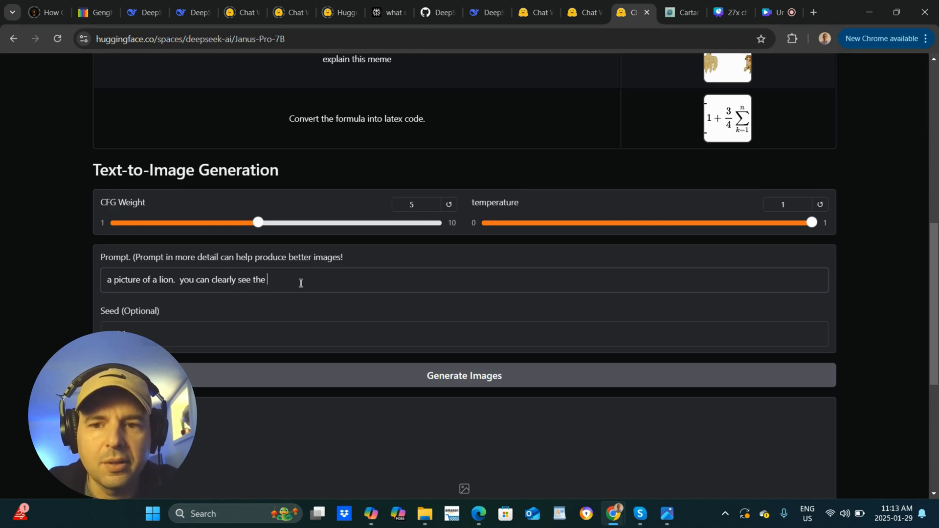
text(in)
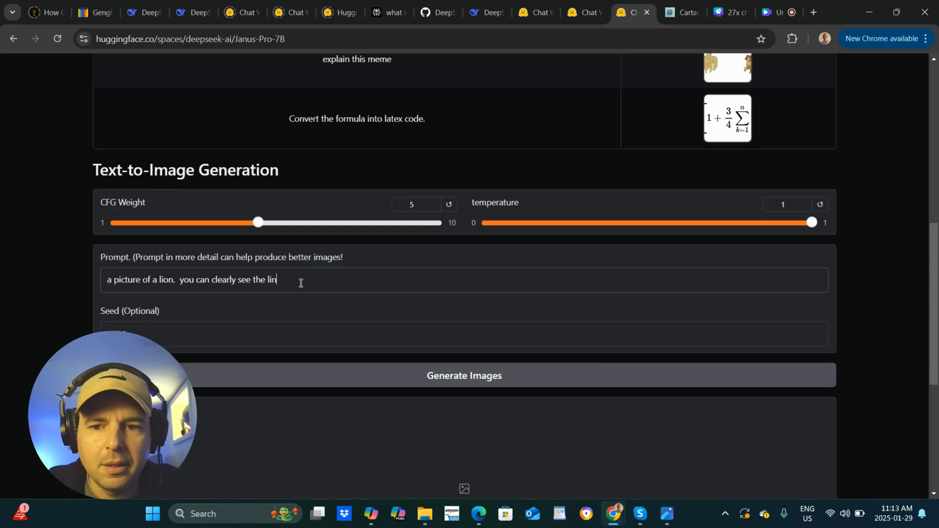
key(BackSpace)
text(on's face.)
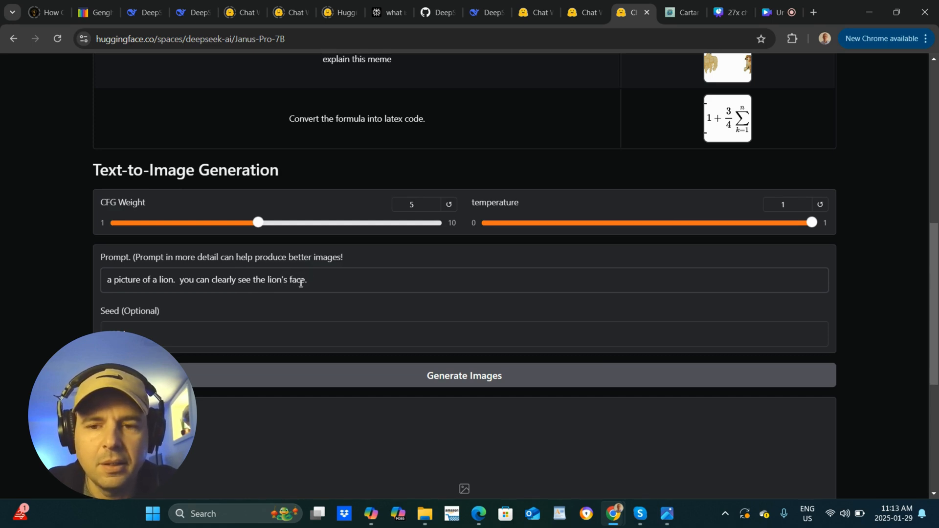
text(  she is making a)
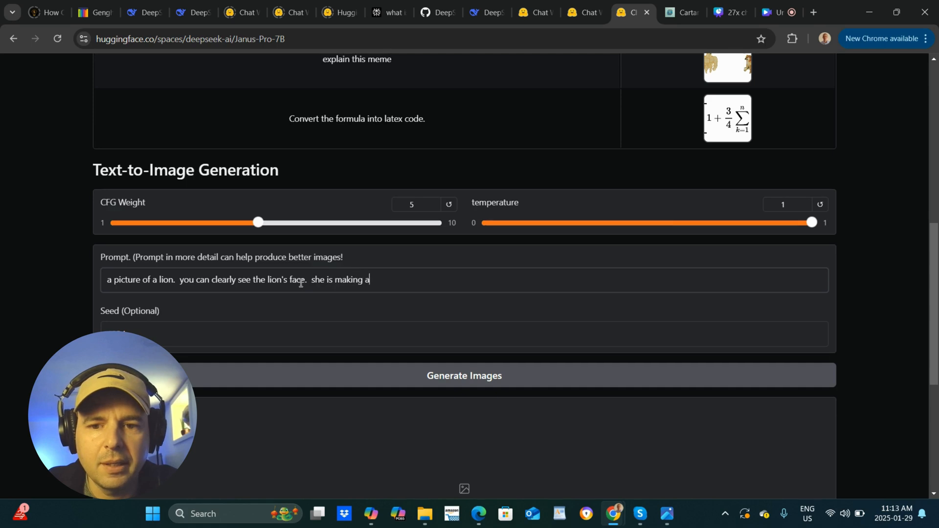
text(n un)
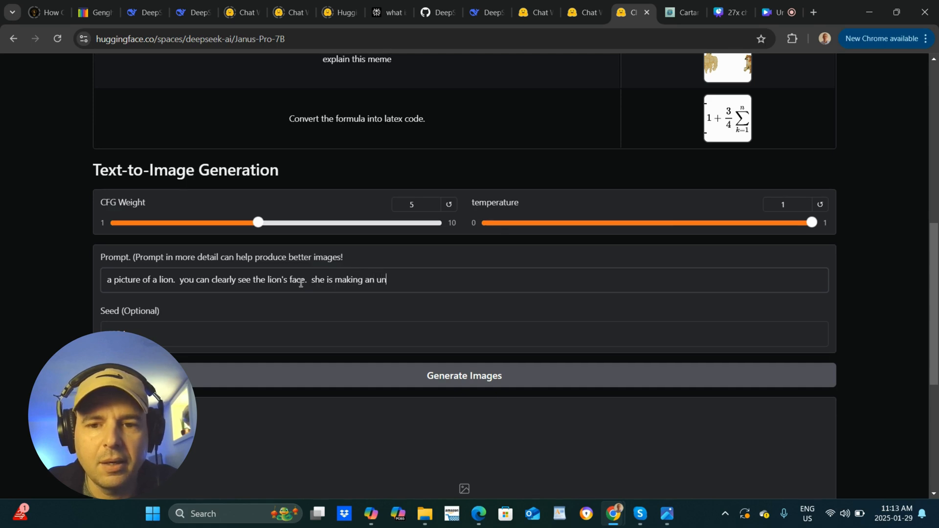
text(beliebl)
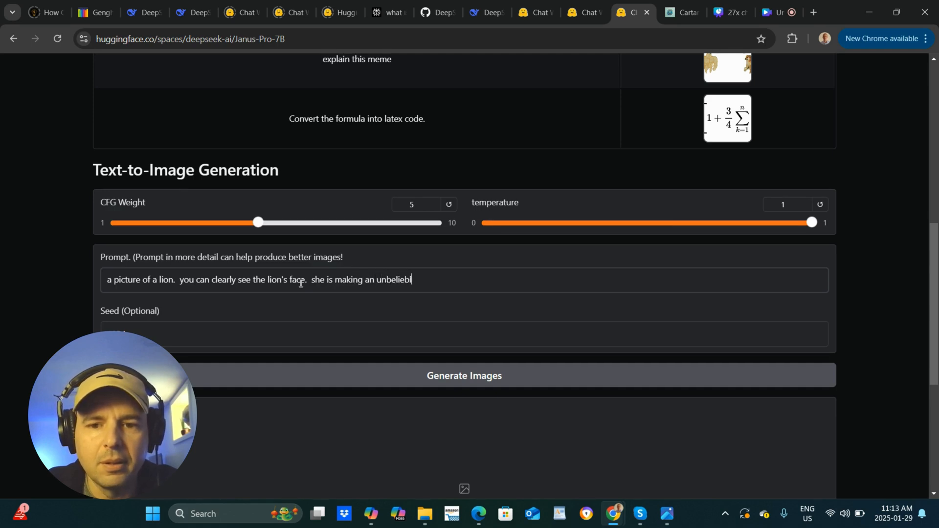
key(BackSpace)
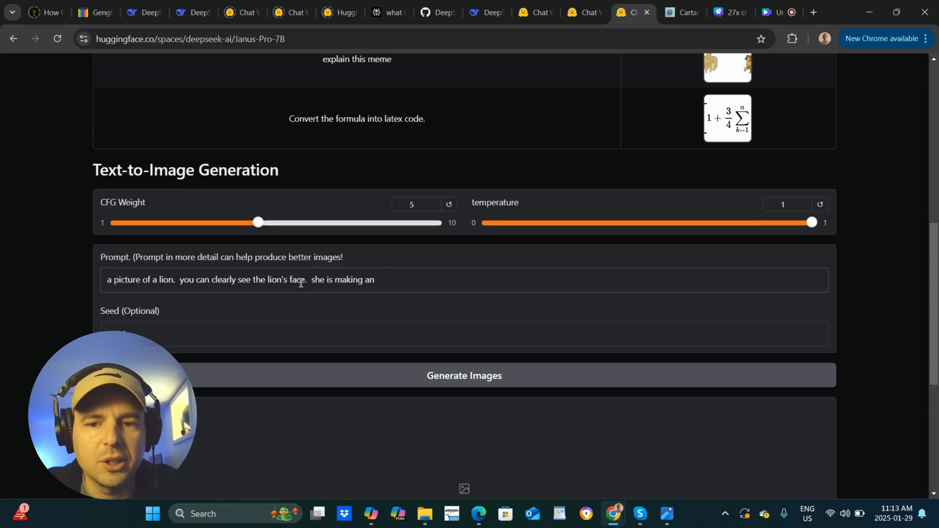
text( an)
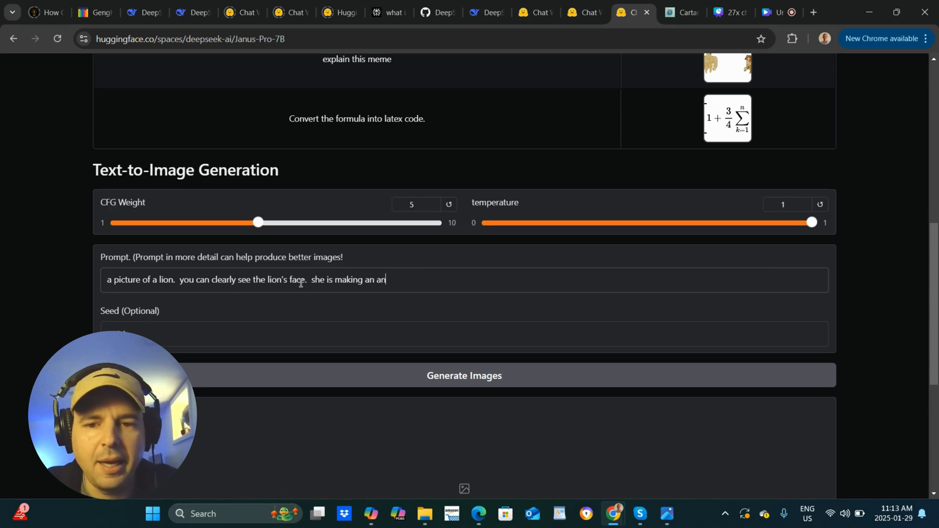
text(gry exp)
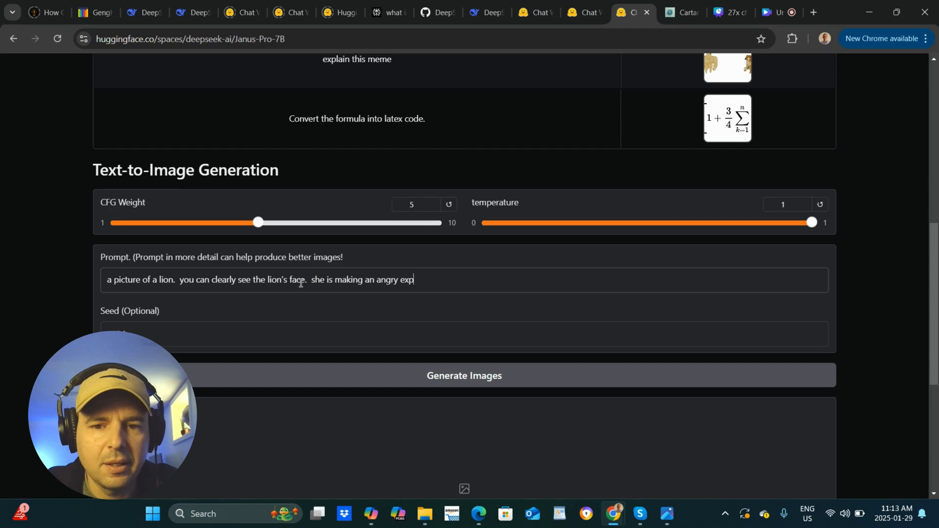
text(ression.)
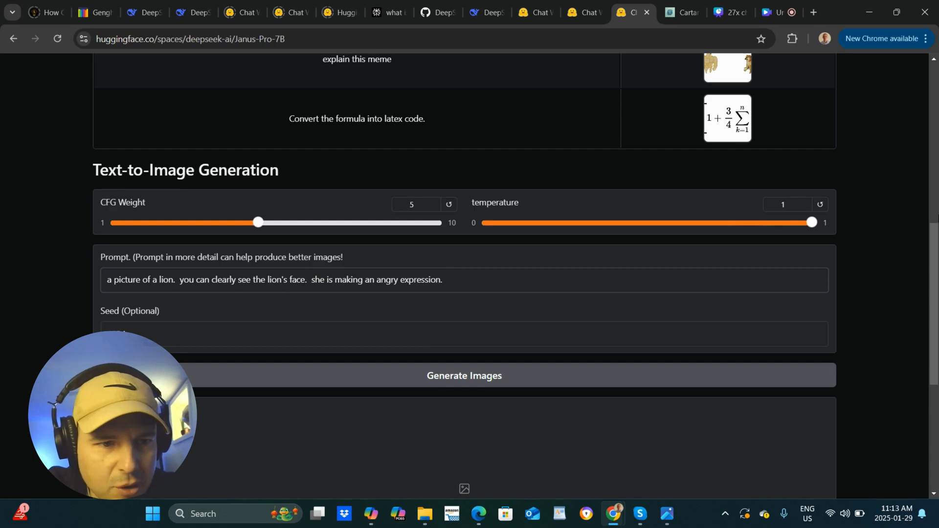
drag(936, 253, 938, 308)
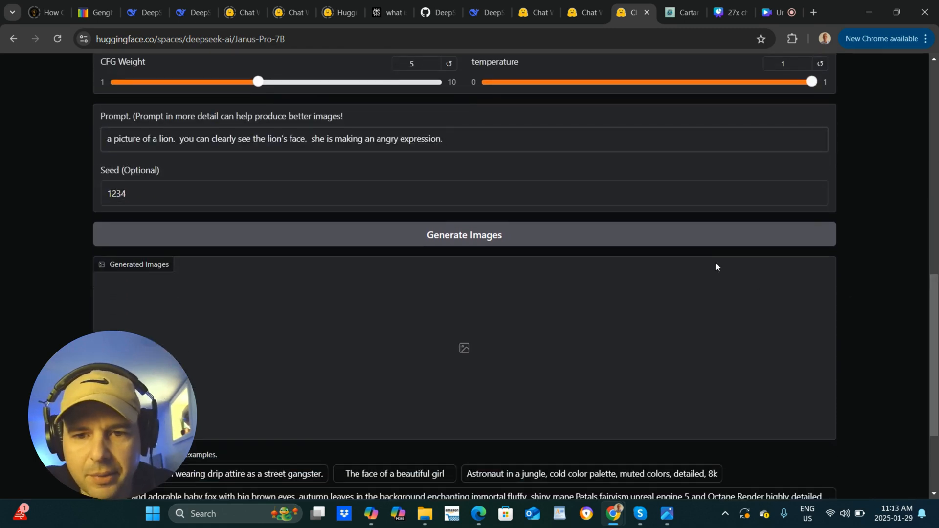
Generate the lion images and select the whole angry-lion prompt for copying.
click(534, 243)
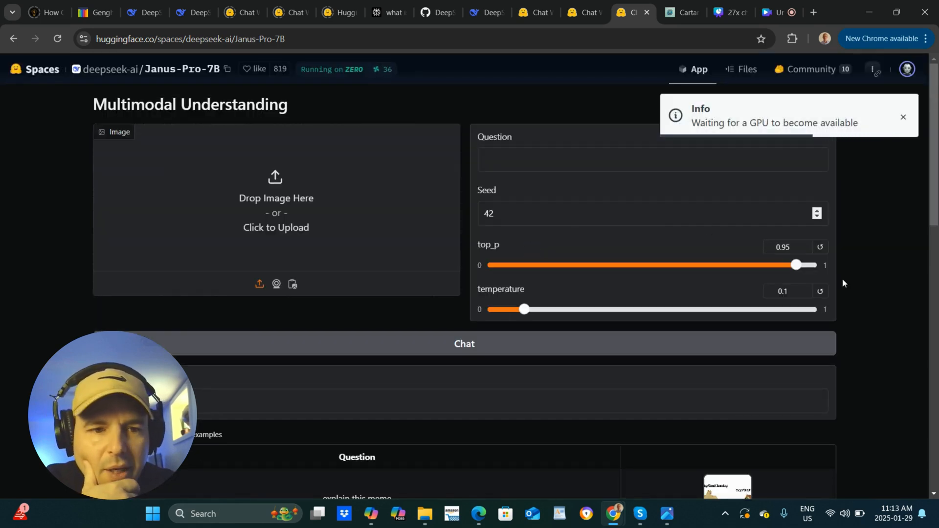
scroll(884, 300, down, 2)
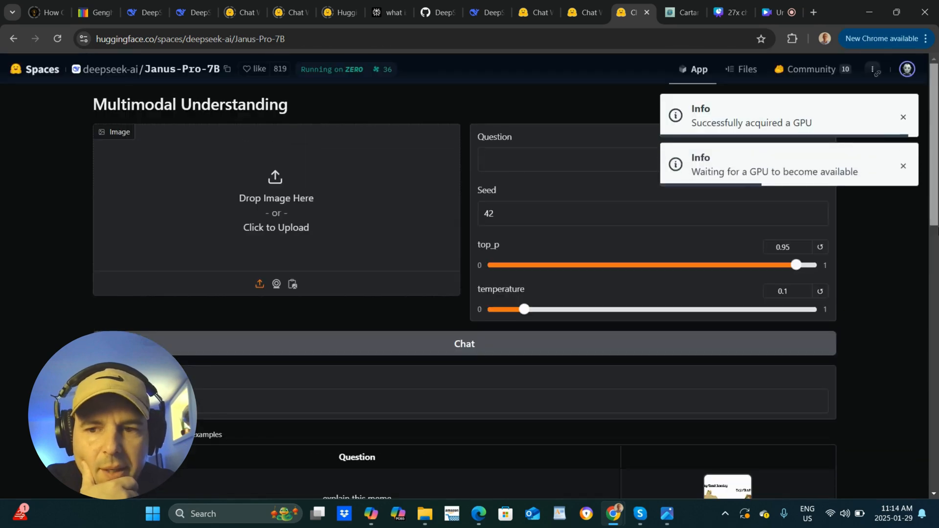
scroll(884, 299, down, 3)
scroll(884, 300, down, 1)
scroll(883, 300, down, 2)
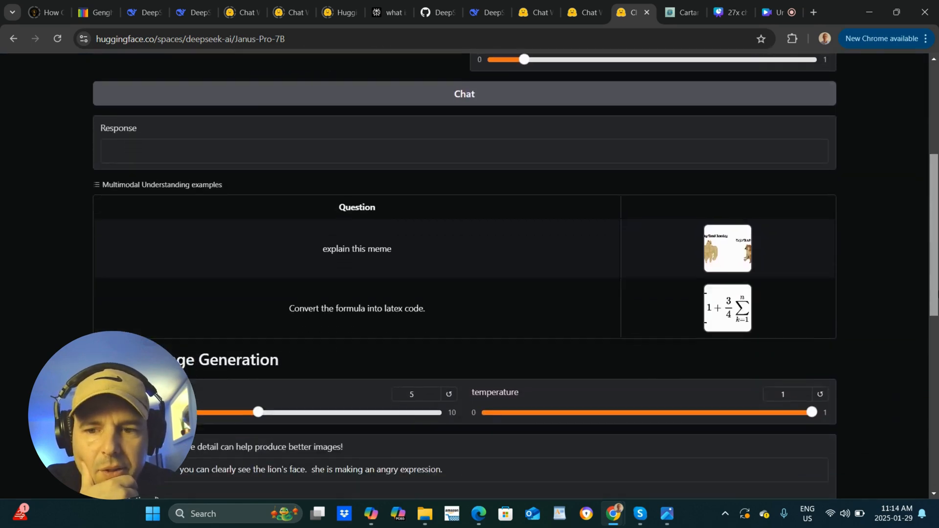
scroll(884, 300, down, 1)
scroll(922, 206, up, 4)
scroll(922, 206, up, 2)
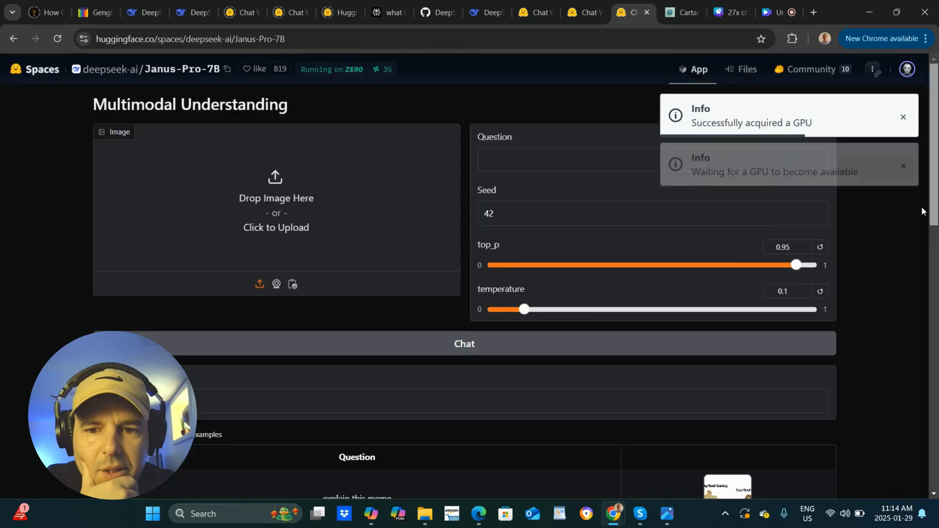
scroll(921, 168, down, 3)
scroll(921, 167, down, 5)
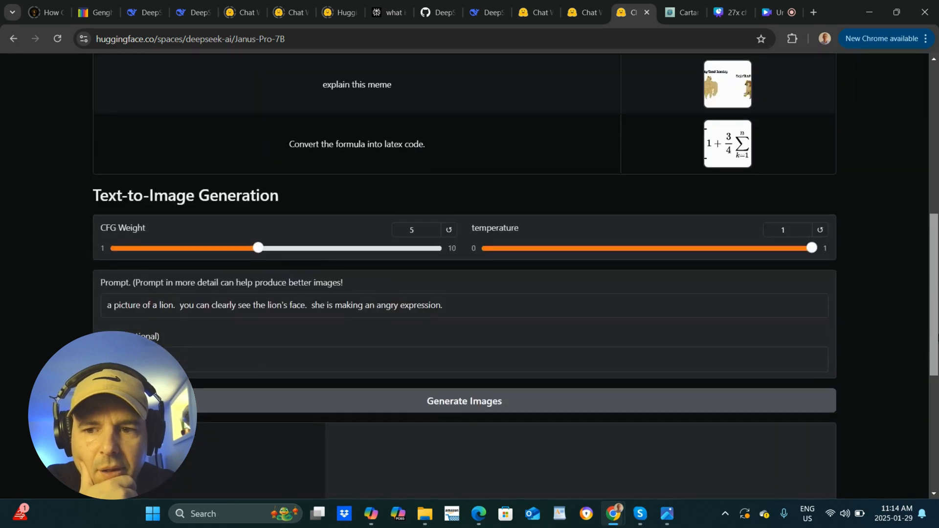
scroll(521, 323, down, 2)
drag(454, 252, 109, 251)
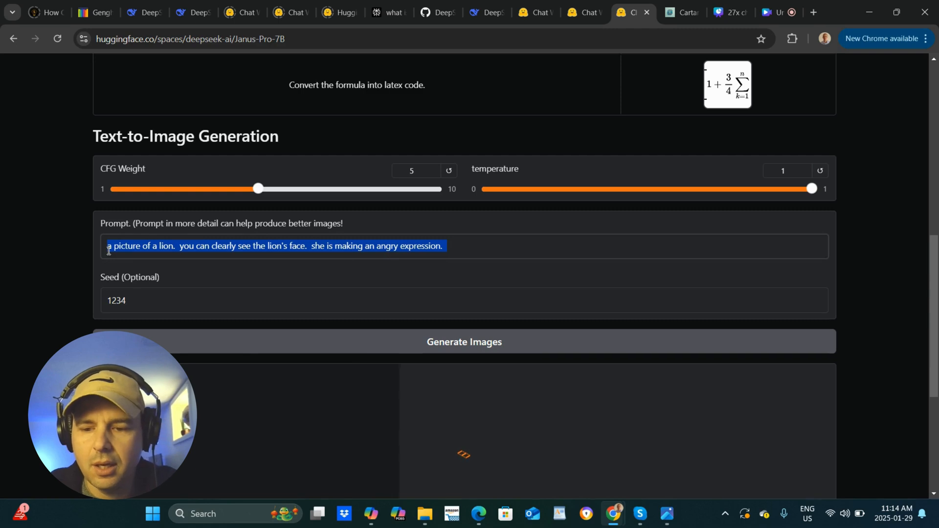
In Cartario, choose FLUX 1.1 Pro ULTRA and keep the Square aspect ratio in Settings.
click(682, 11)
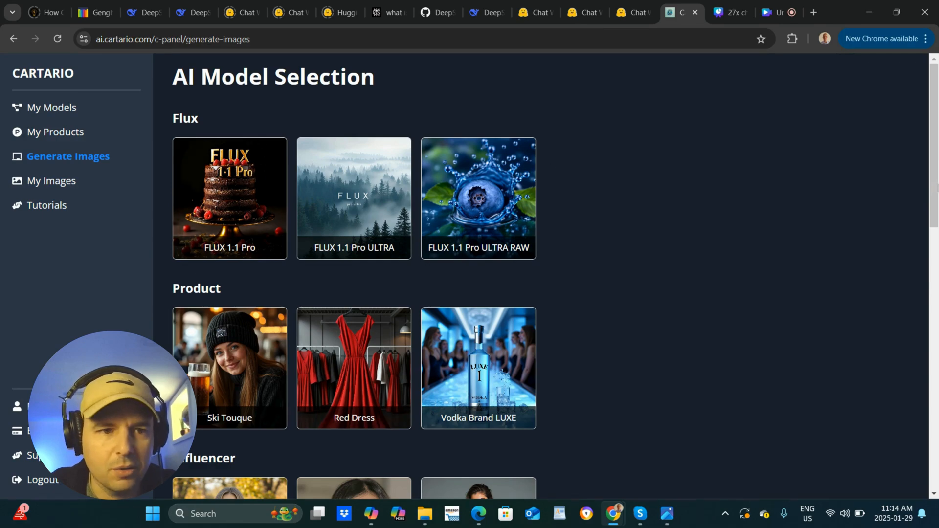
drag(936, 187, 936, 399)
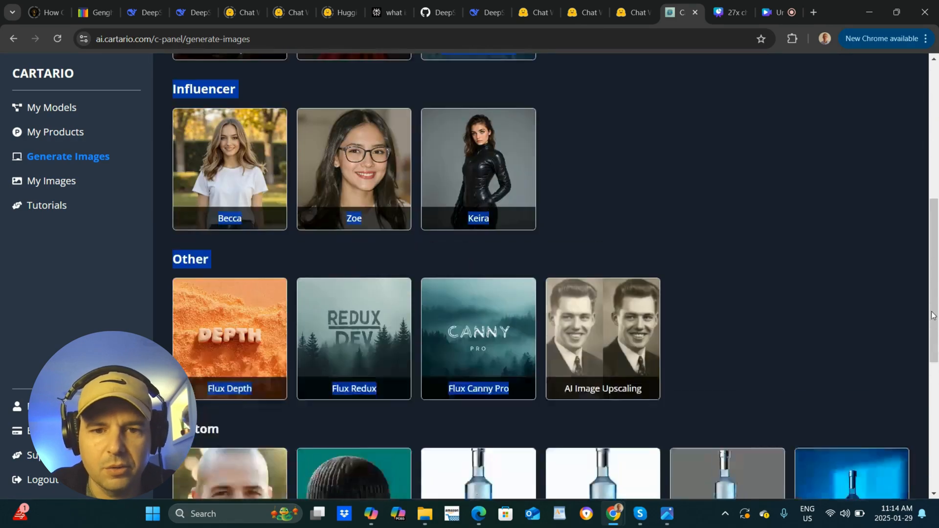
scroll(937, 398, down, 2)
scroll(911, 216, up, 5)
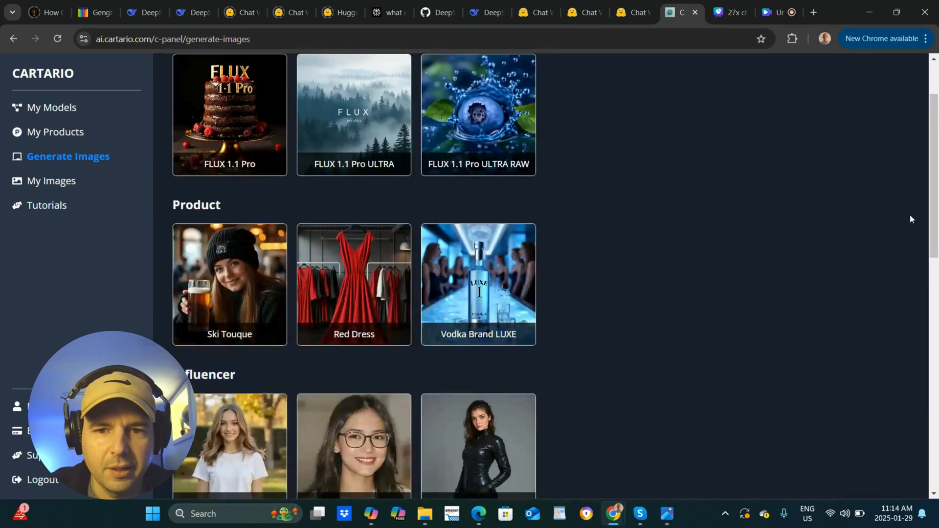
scroll(910, 215, up, 3)
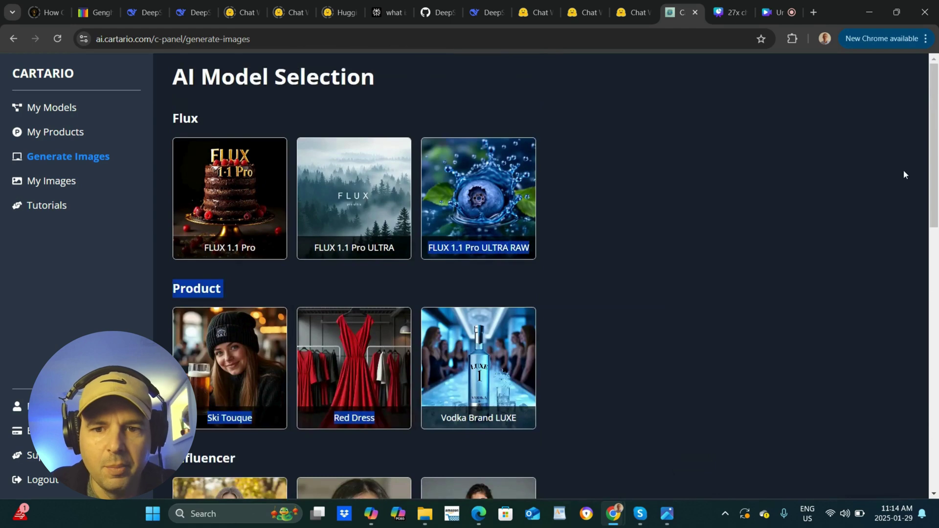
click(363, 192)
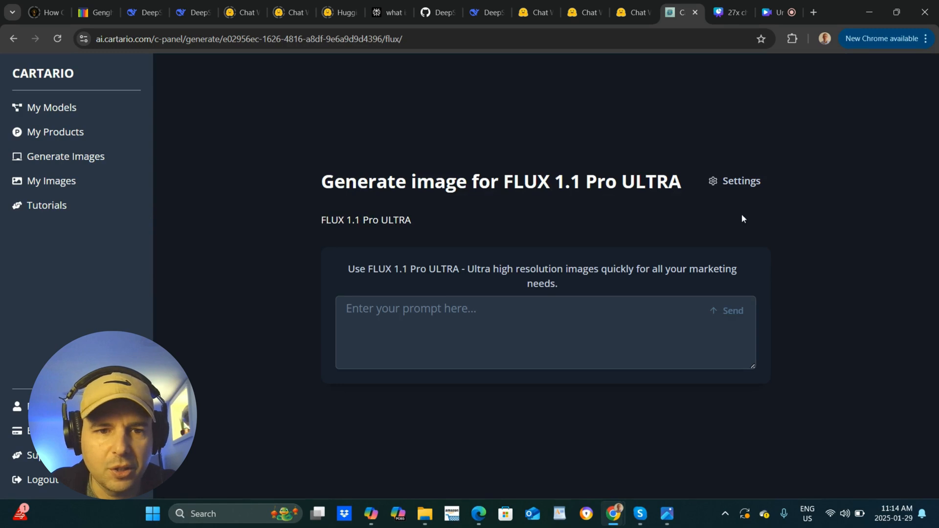
click(736, 181)
click(775, 133)
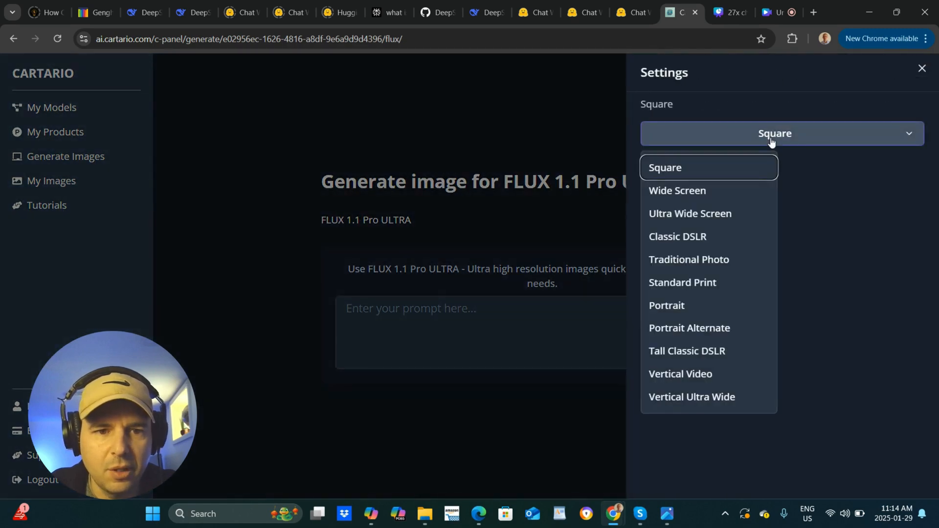
click(775, 133)
click(451, 134)
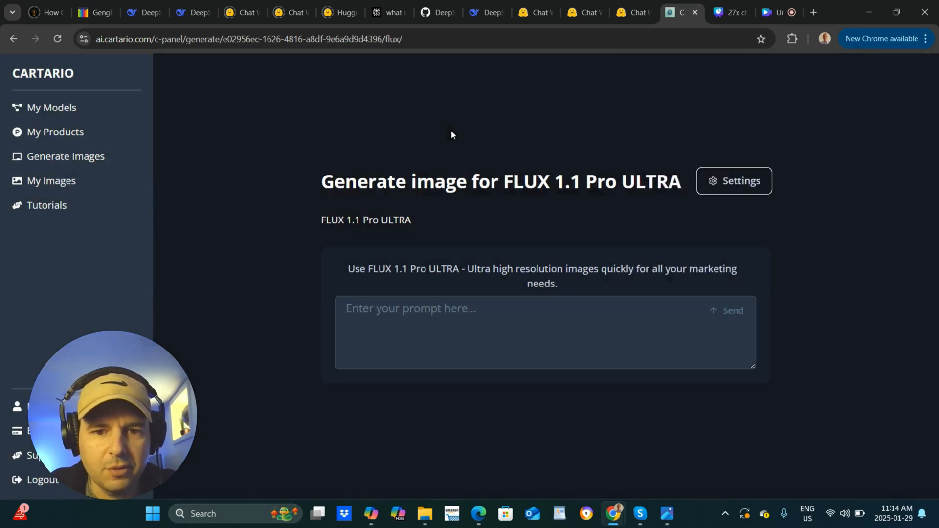
Paste the angry-lion prompt into Cartario and send it for generation.
click(583, 363)
click(442, 337)
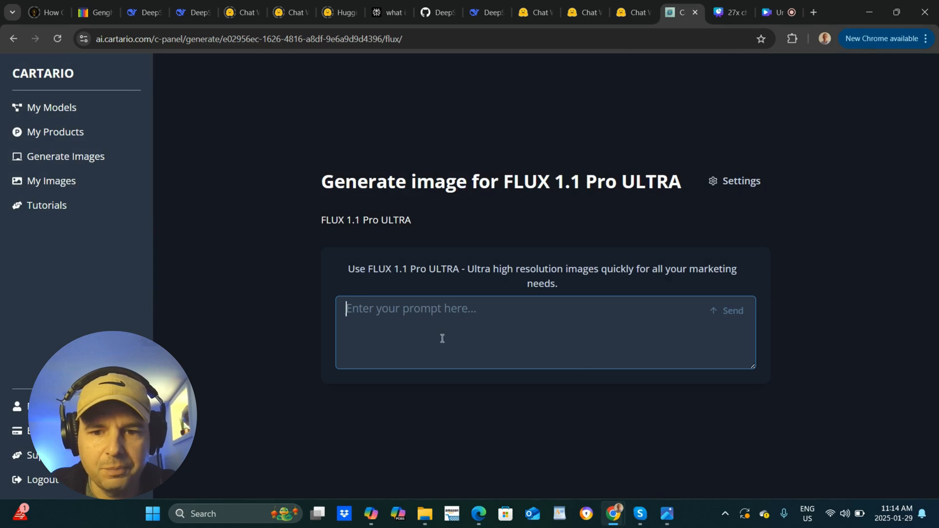
text(a picture of a lion.  you can clearly see the lion's face.  she is making an angry expression.)
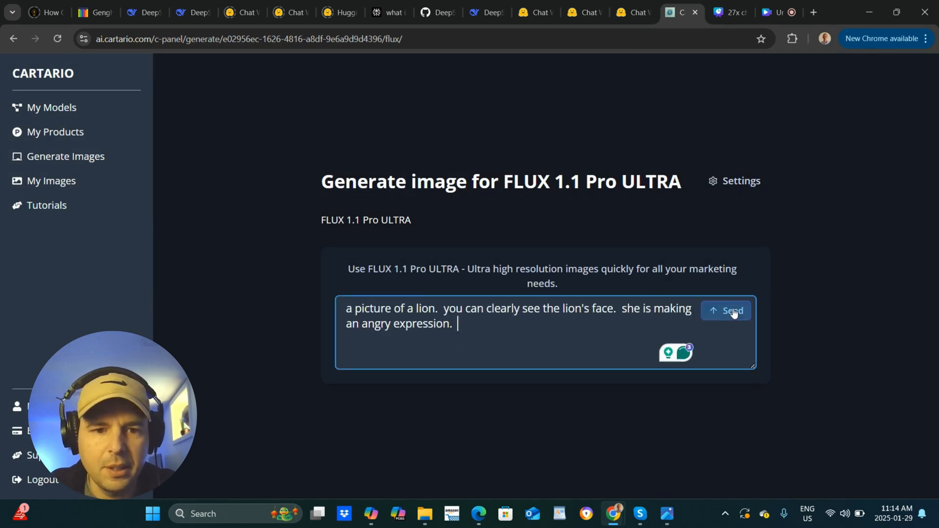
click(727, 310)
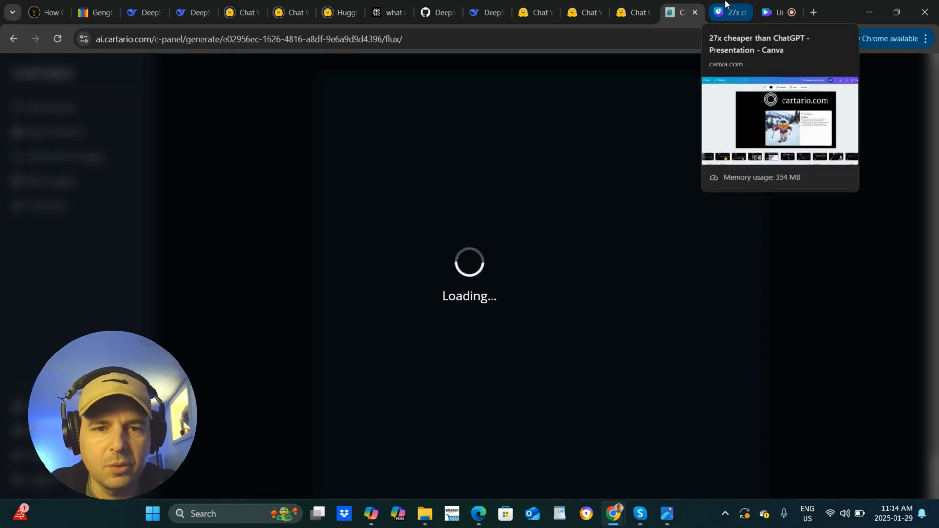
Back in Janus-Pro-7B, enlarge a generated lion image and view it full screen.
click(632, 12)
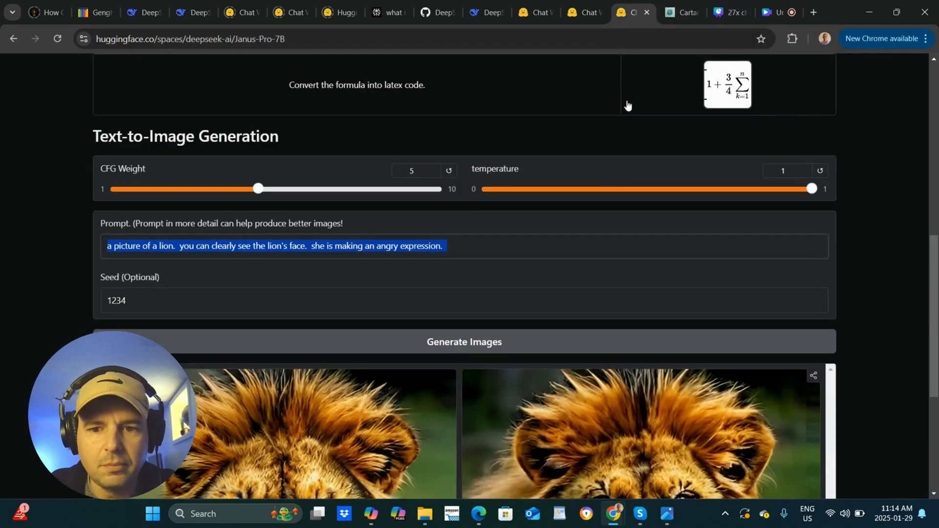
scroll(585, 306, down, 4)
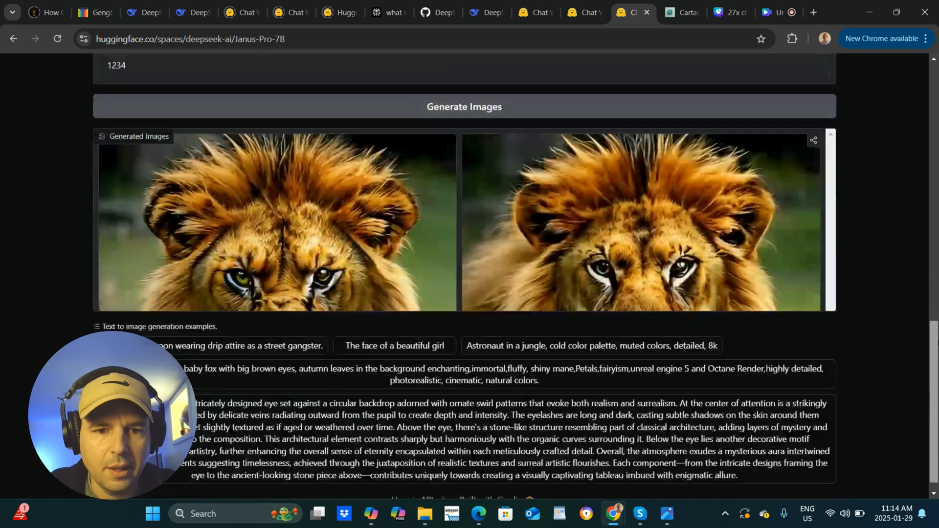
click(583, 239)
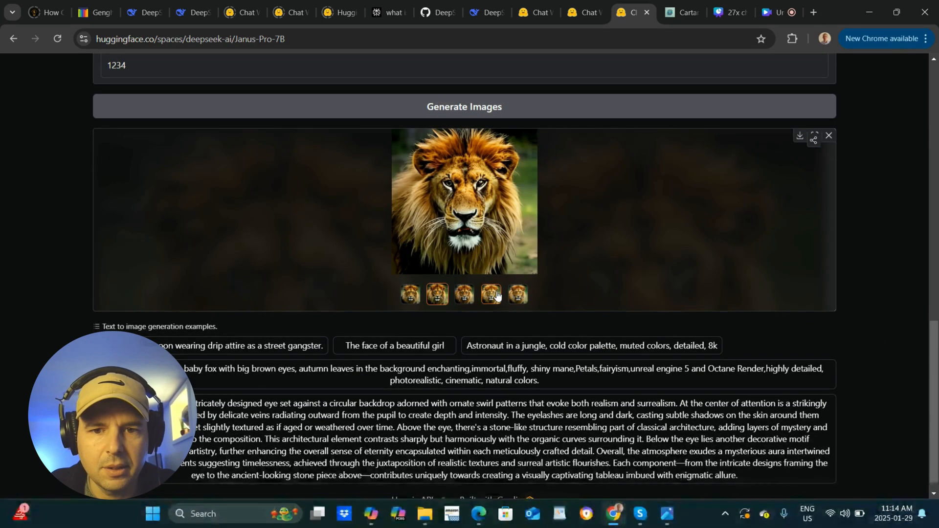
click(490, 294)
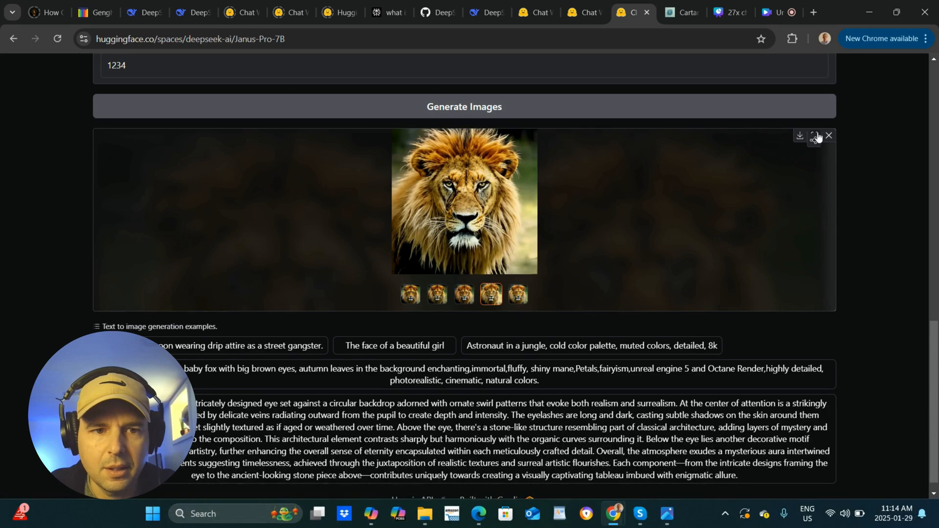
click(814, 137)
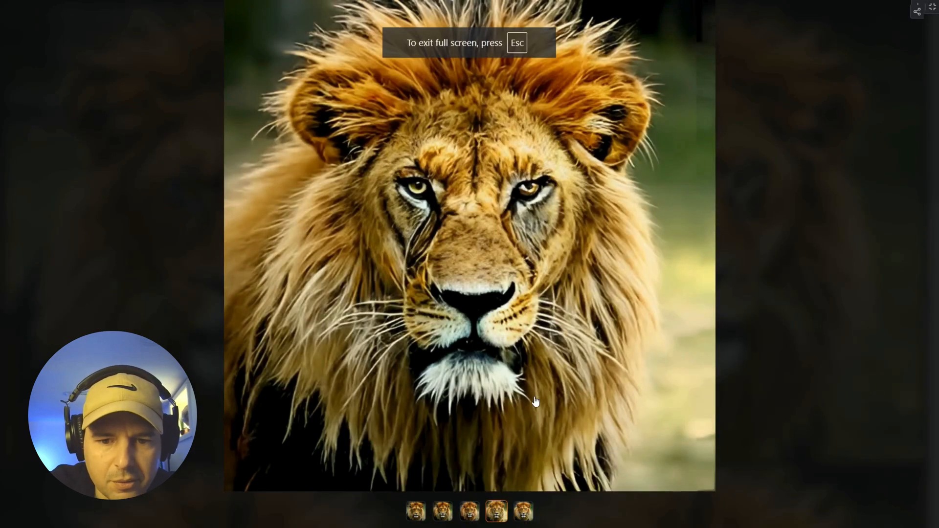
Browse through all five lion variants one by one in the full-screen viewer.
click(525, 512)
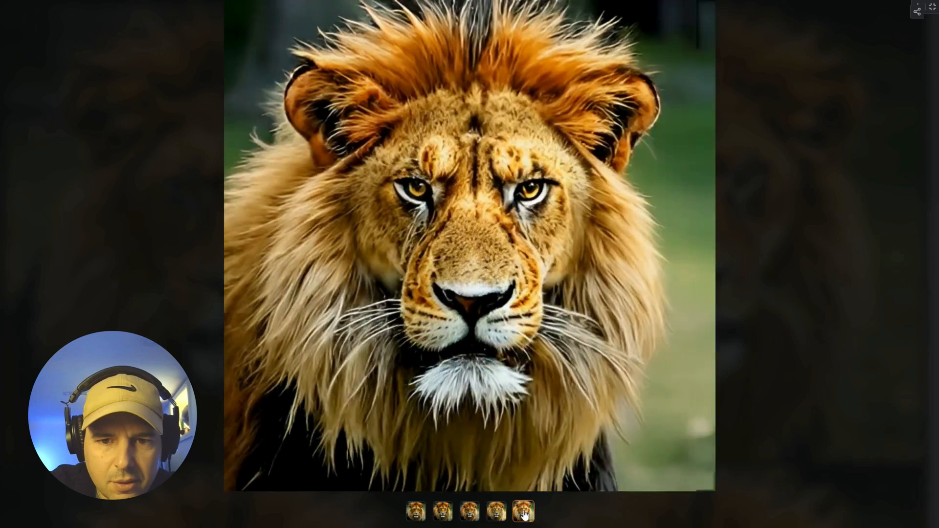
click(471, 516)
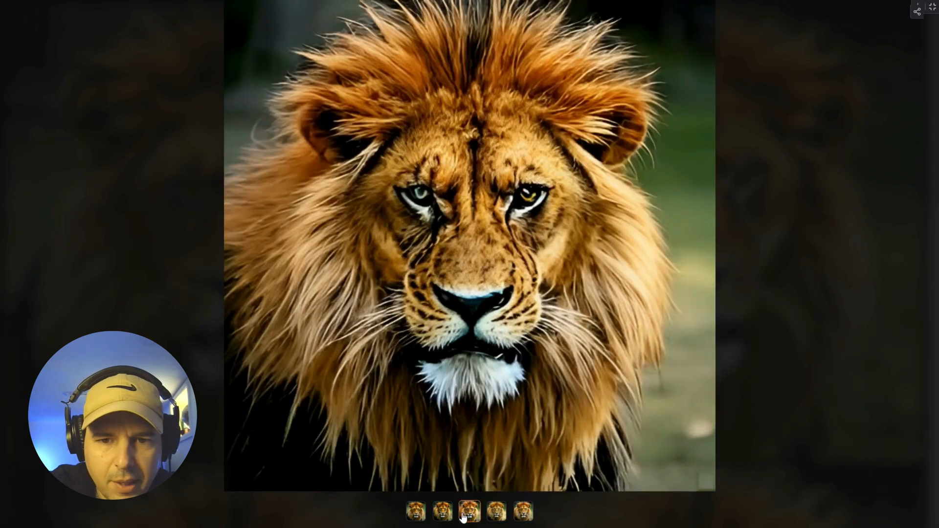
click(444, 514)
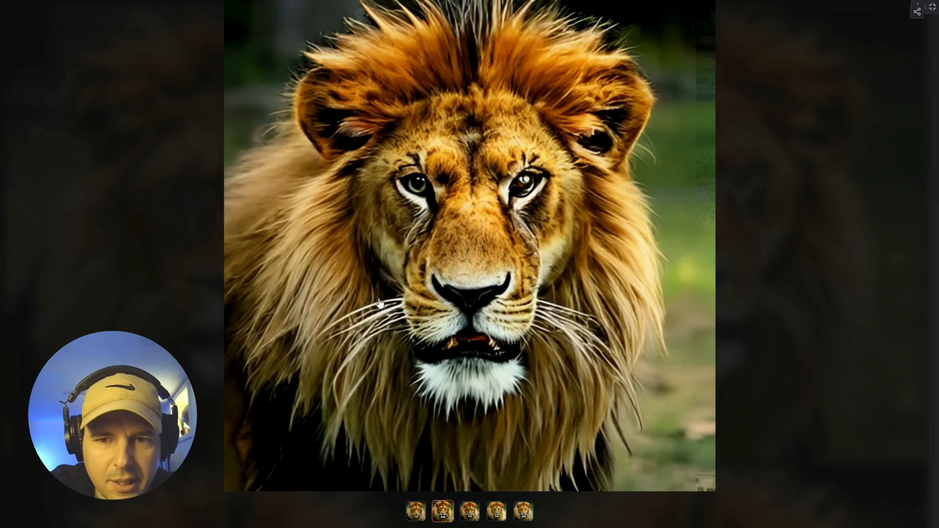
click(413, 510)
click(442, 510)
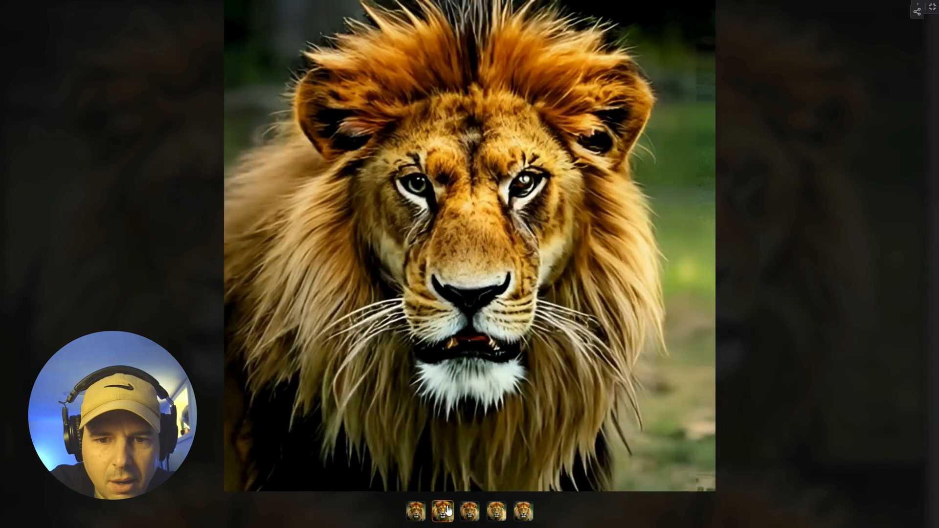
click(470, 512)
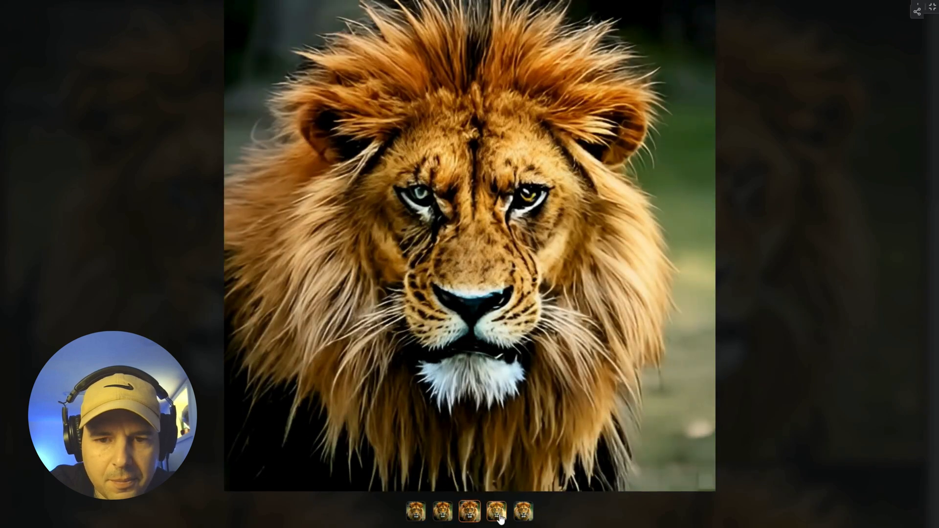
click(497, 511)
click(525, 511)
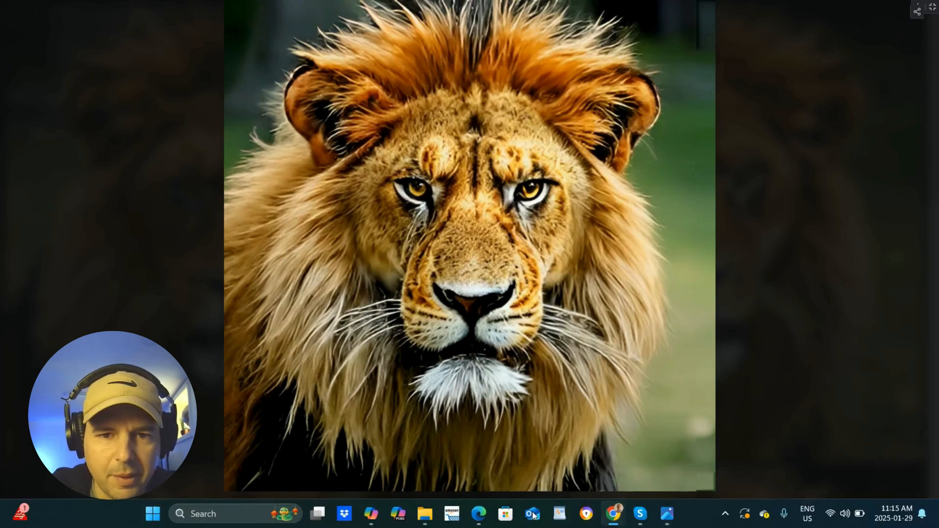
Download Cartario's snarling lion image and open the downloaded JPEG.
key(alt+Tab)
click(683, 11)
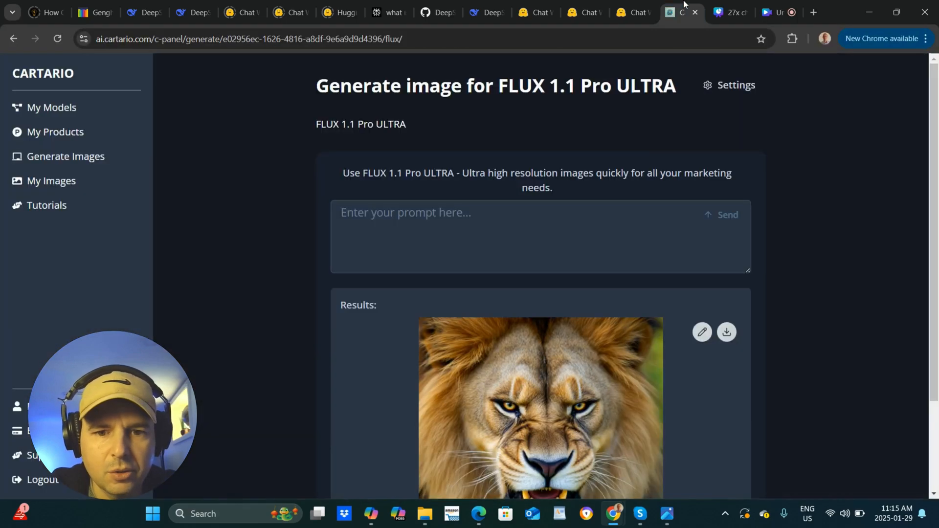
drag(936, 226, 937, 335)
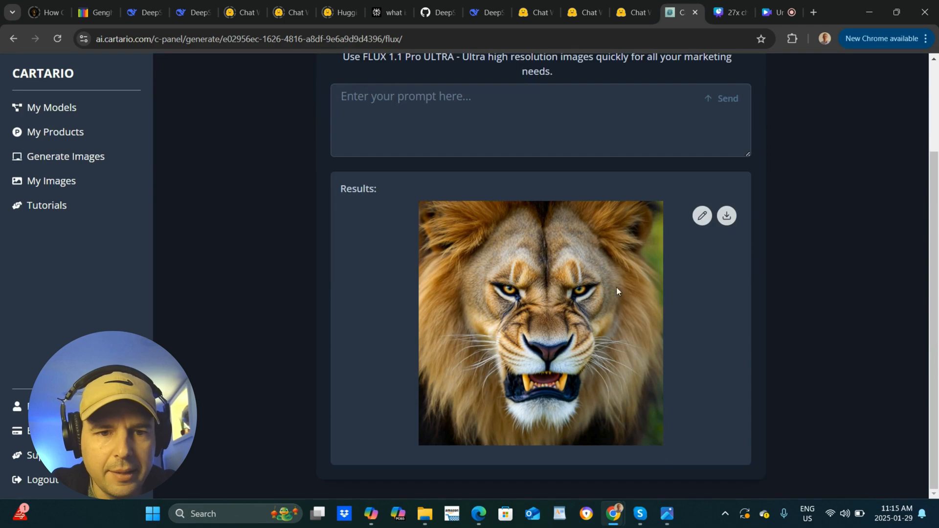
click(727, 216)
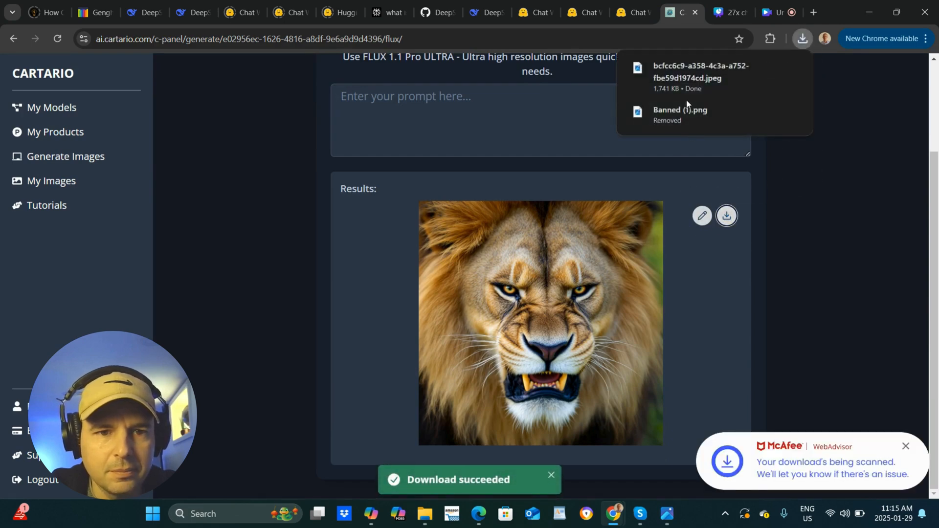
click(672, 78)
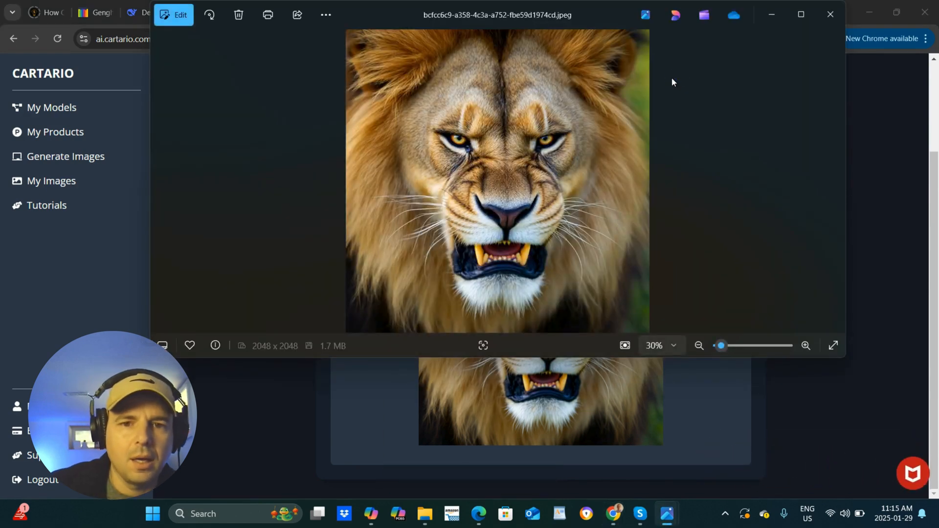
Maximize the Photos viewer showing the lion, then close it.
click(800, 21)
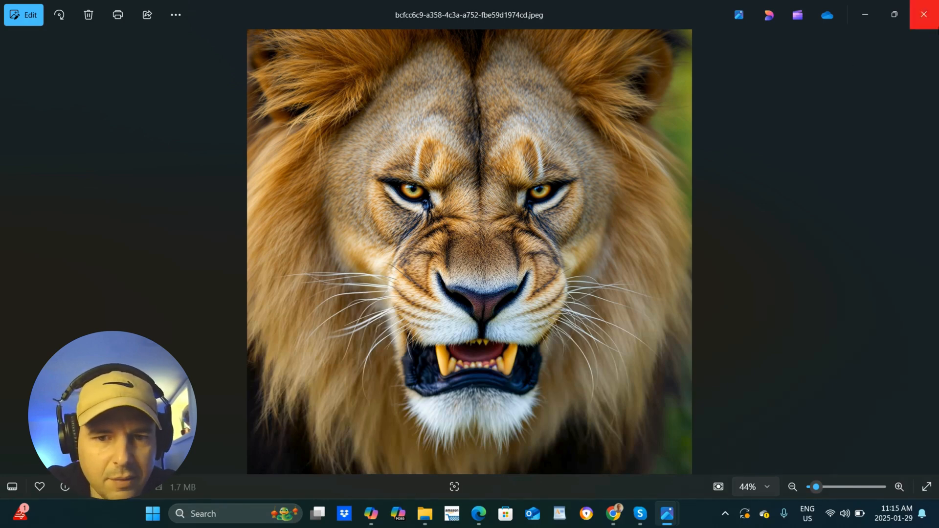
click(924, 16)
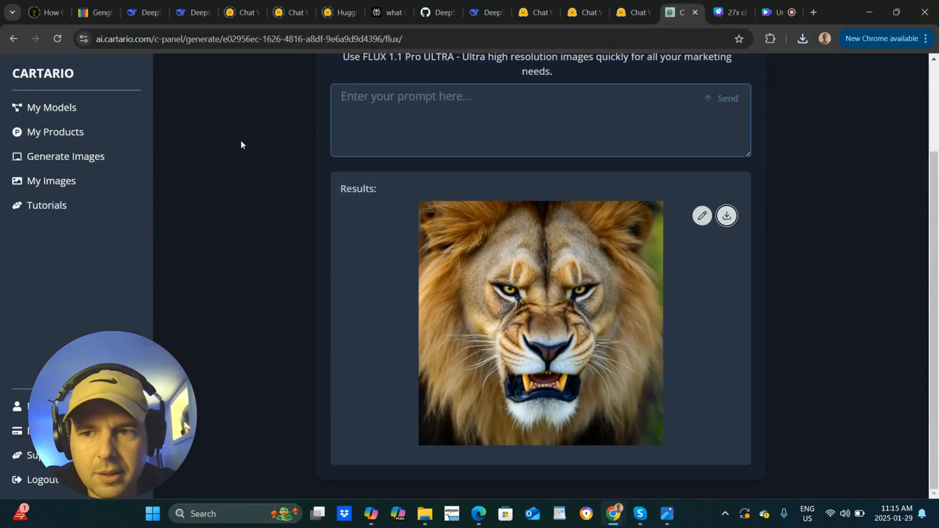
Close the lion preview and reload the Janus-Pro-7B space.
click(633, 11)
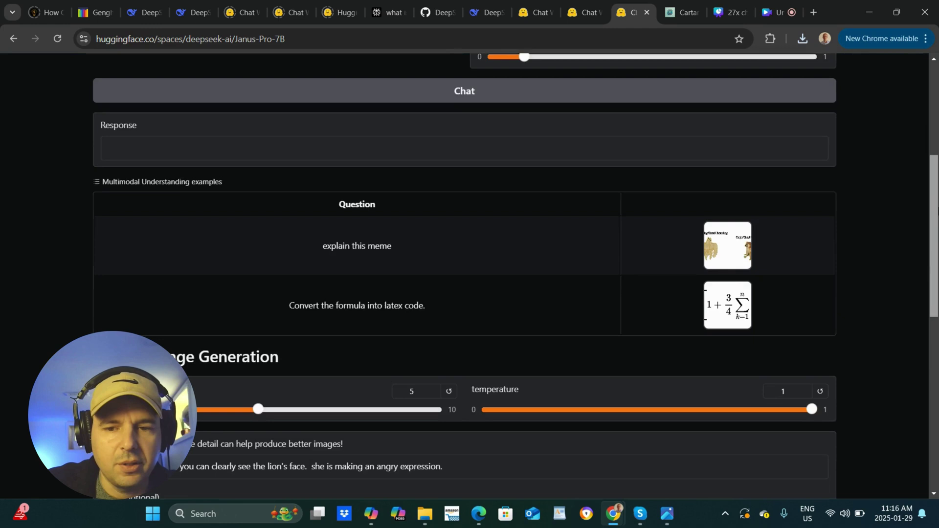
drag(933, 118, 932, 314)
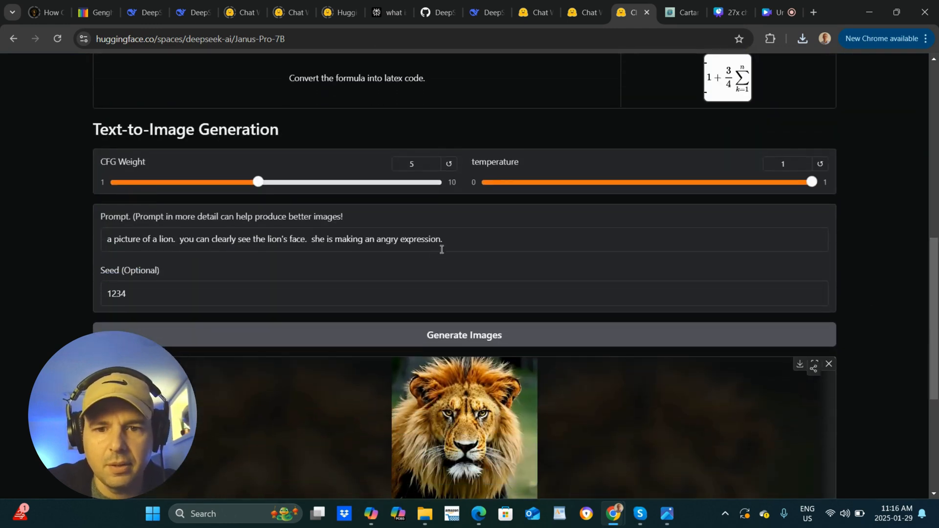
click(828, 364)
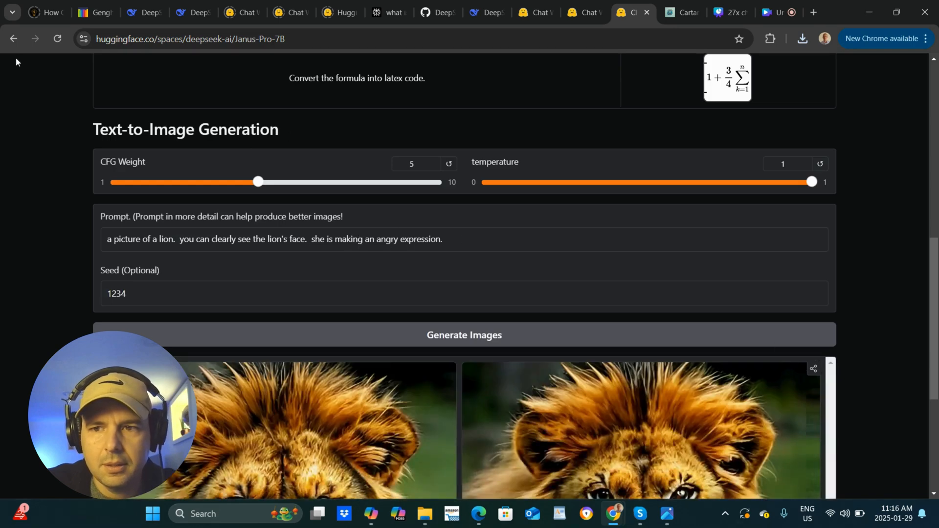
click(57, 39)
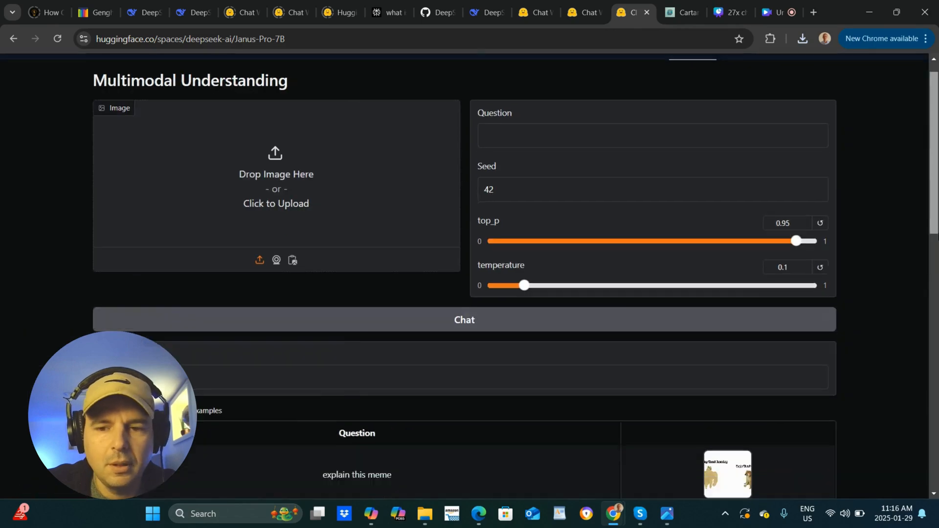
scroll(465, 202, down, 5)
scroll(465, 293, down, 3)
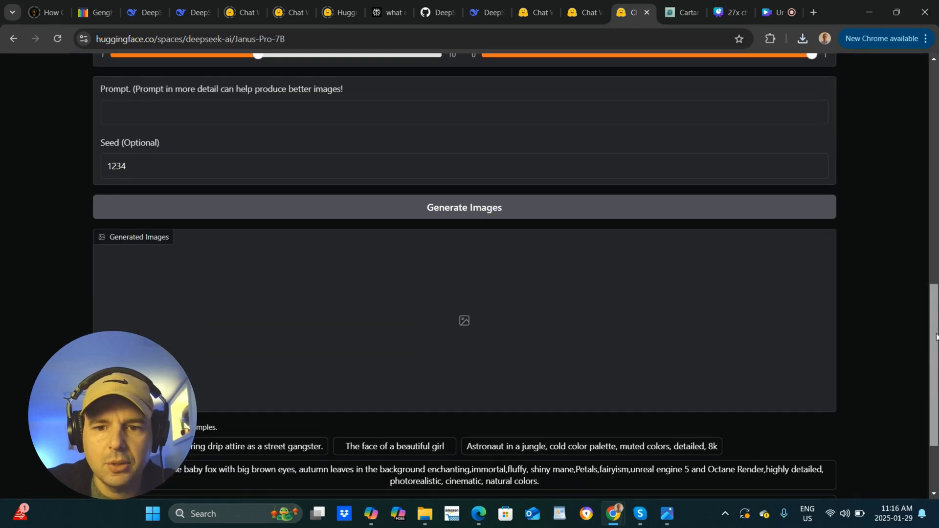
scroll(465, 294, up, 1)
Enter 'a beautiful asian female model in a bikini on a beach.', select it for copying, and generate.
click(200, 192)
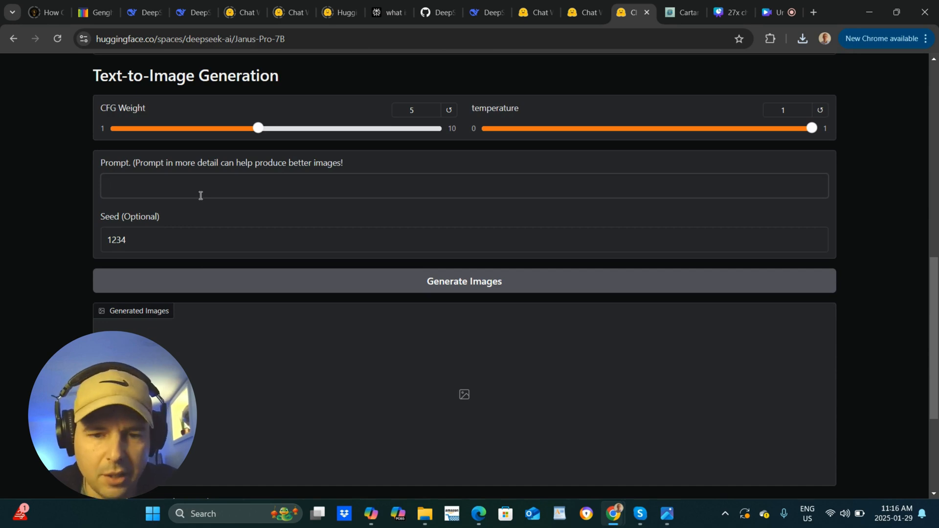
text(a b)
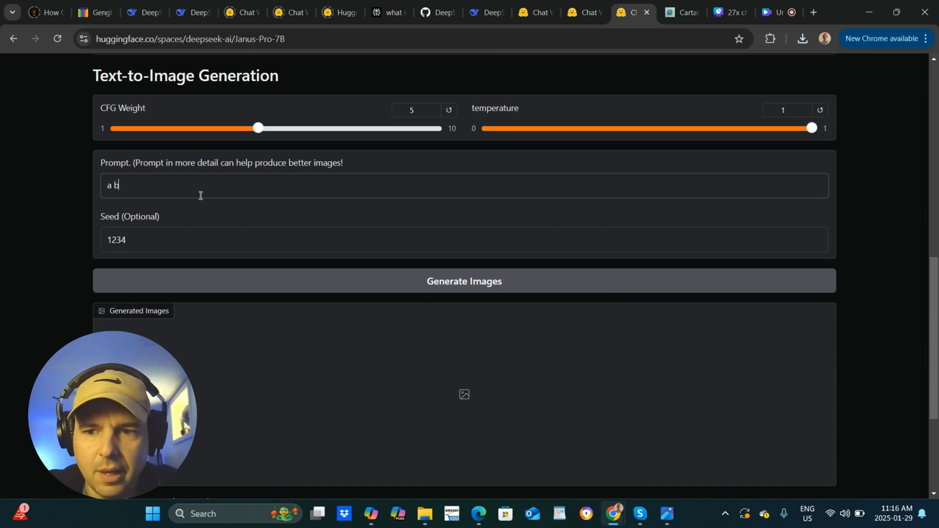
text(eautiful)
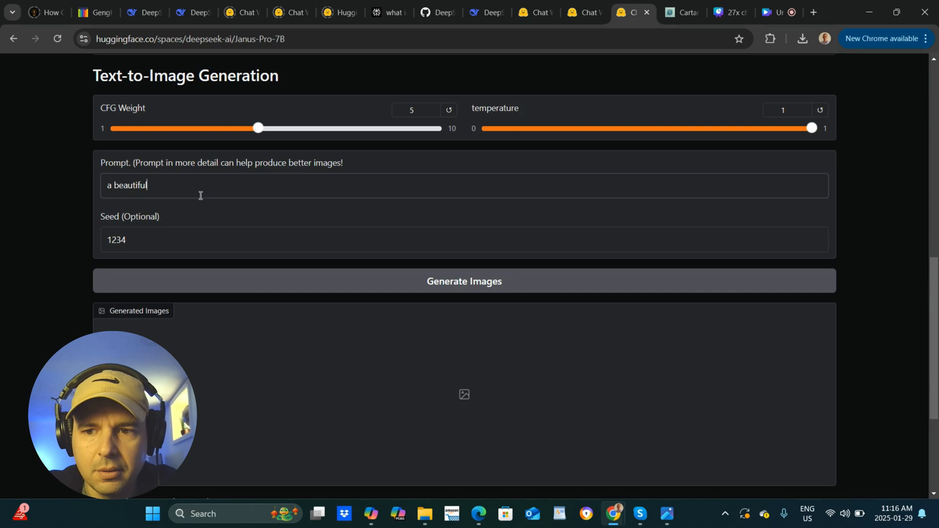
text( asia)
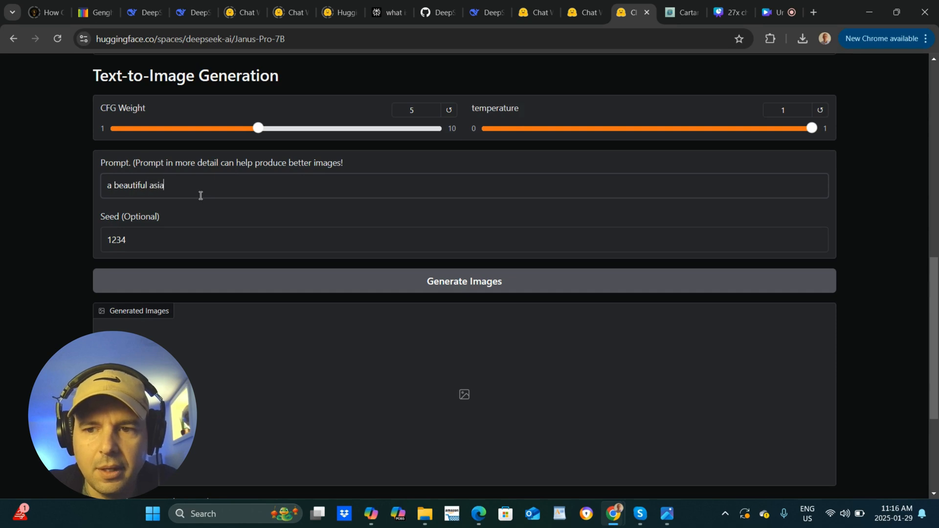
text(n female )
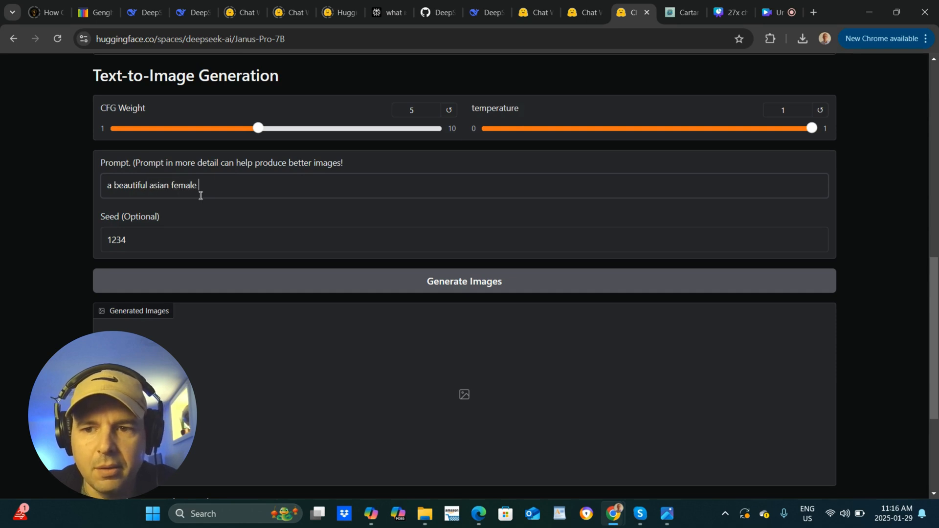
text(model in a bi)
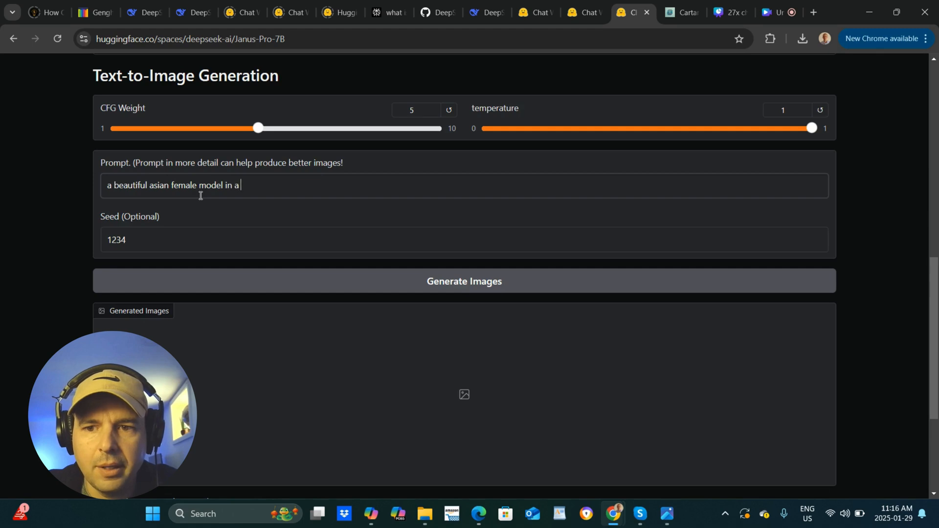
text(kini )
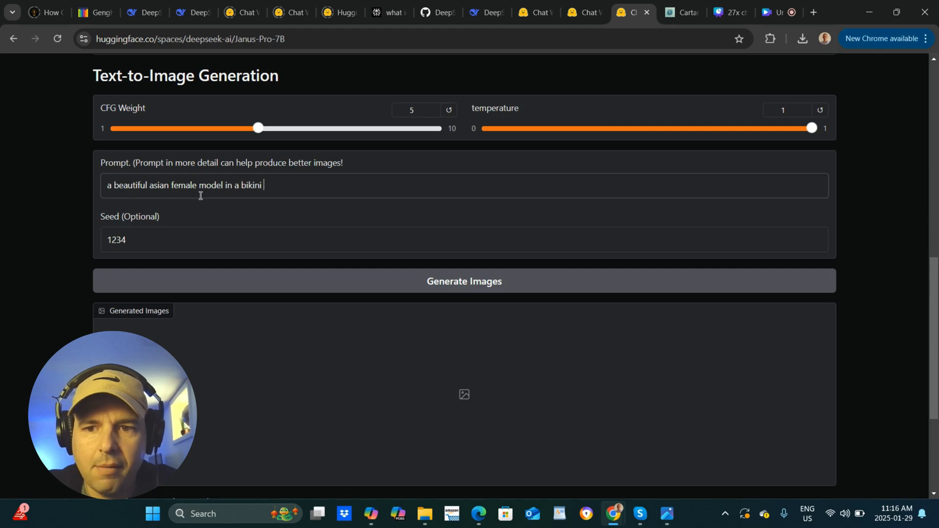
text(on a beach.)
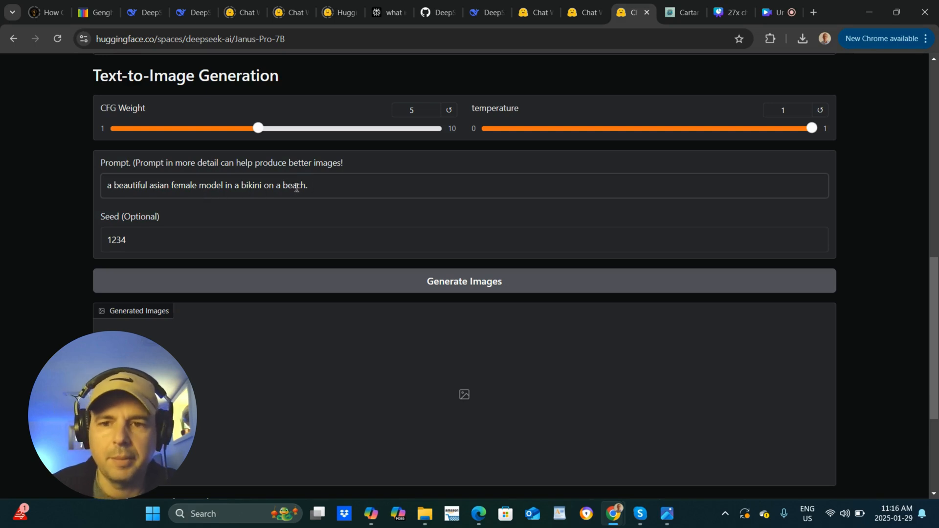
drag(313, 185, 95, 187)
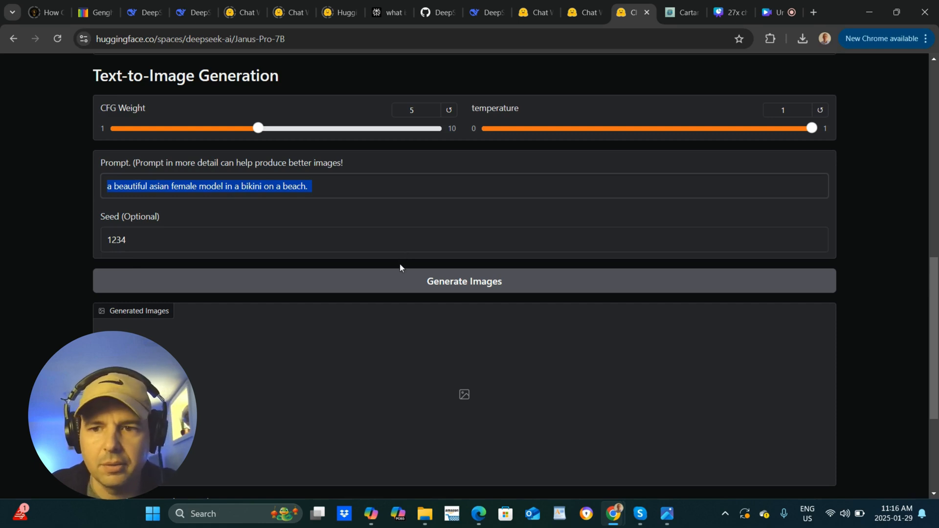
click(450, 280)
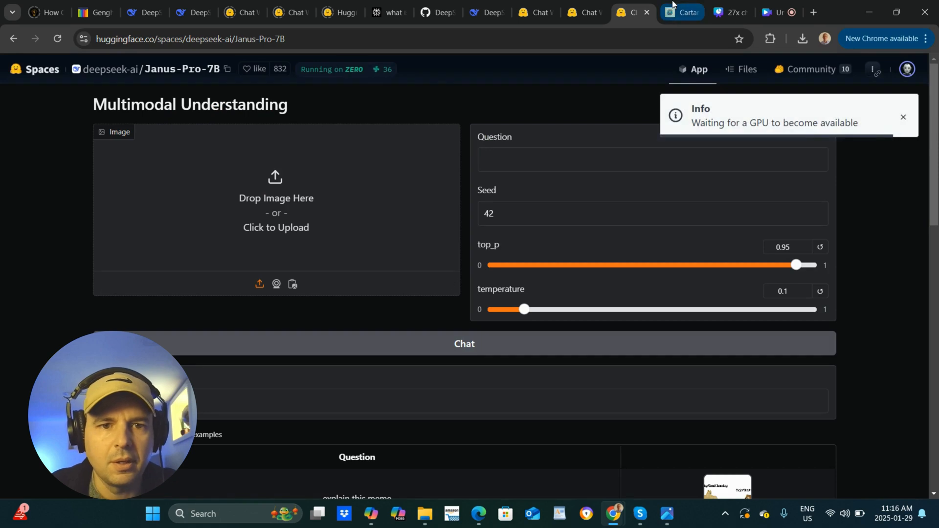
Paste the beach-model prompt into Cartario FLUX, send it, and check on Janus-Pro-7B's progress.
click(673, 11)
click(450, 110)
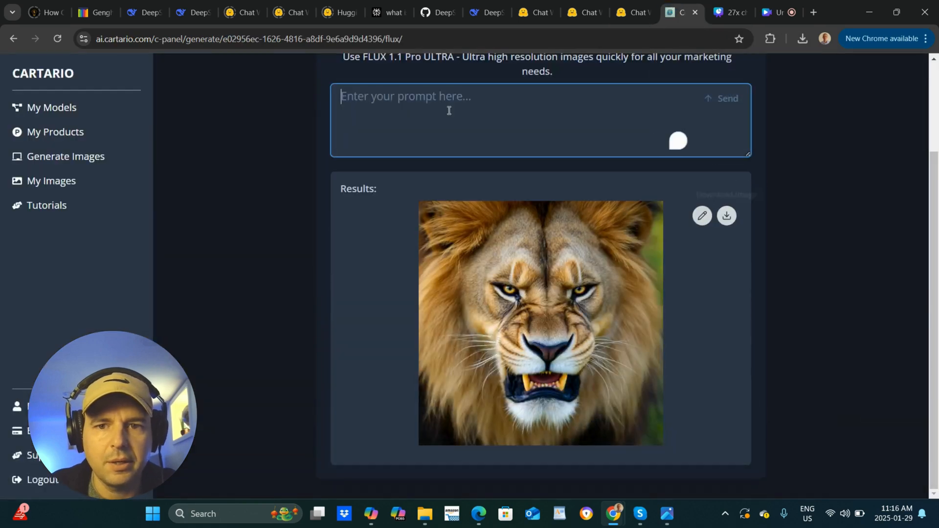
text(a beautiful asian female model in a bikini on a beach.)
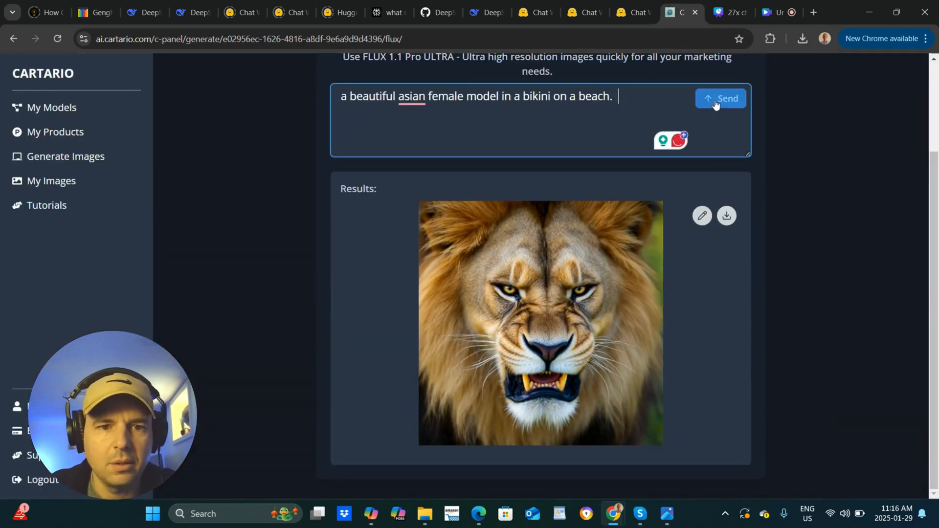
click(721, 99)
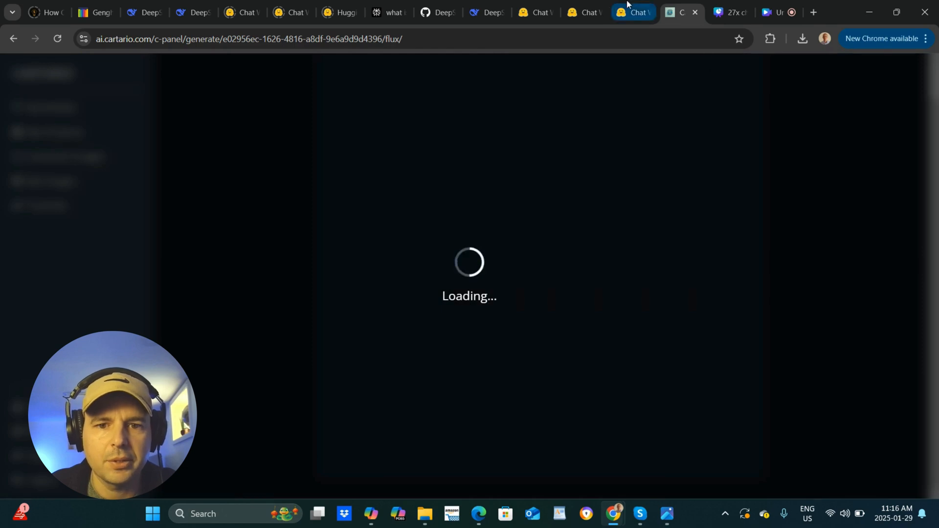
click(628, 11)
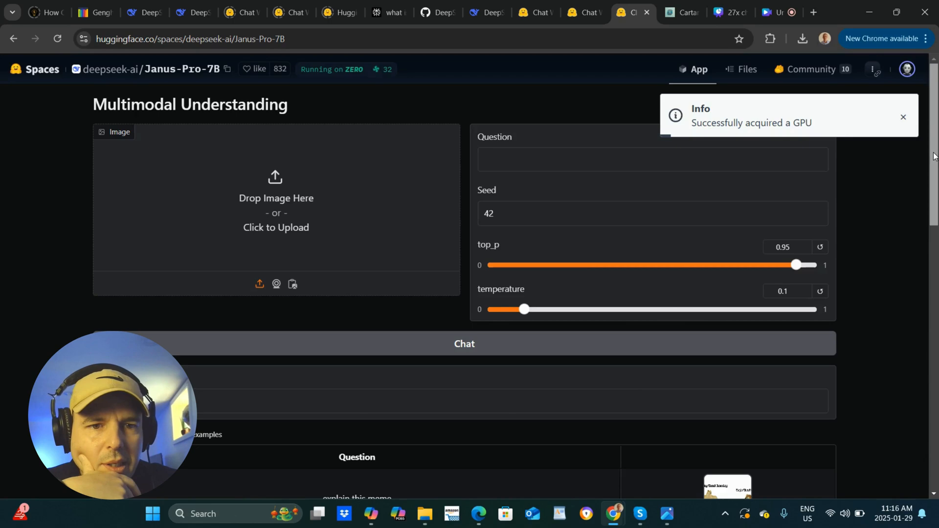
scroll(470, 294, down, 3)
scroll(470, 294, down, 4)
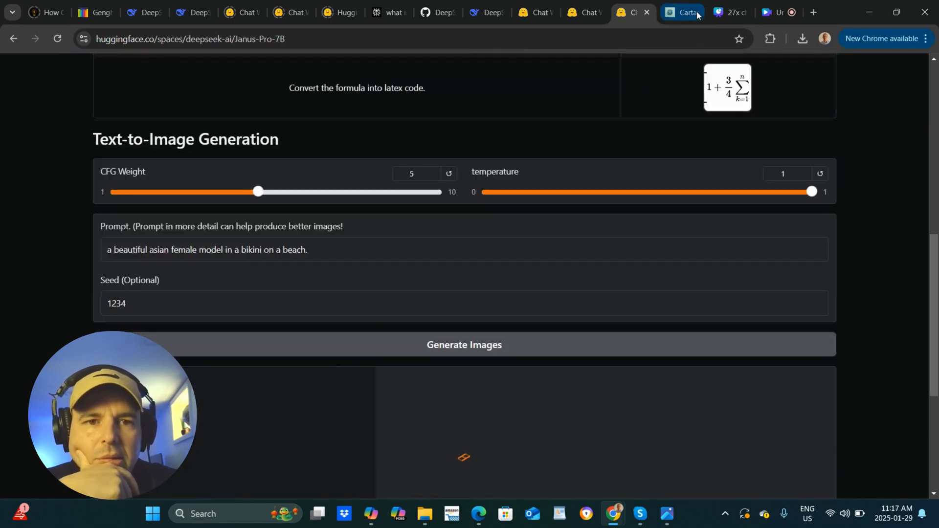
click(681, 12)
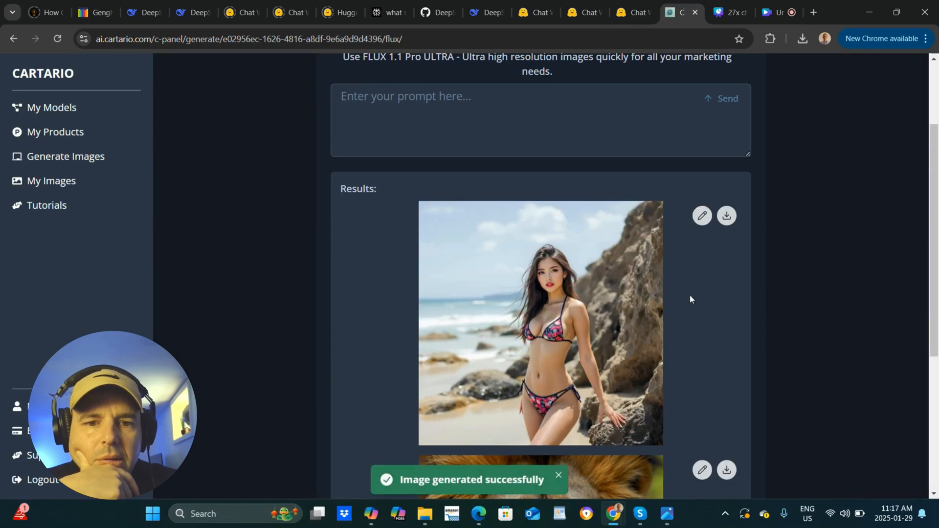
Download Cartario's beach-model image, view it in Photos, then close the viewer.
click(726, 216)
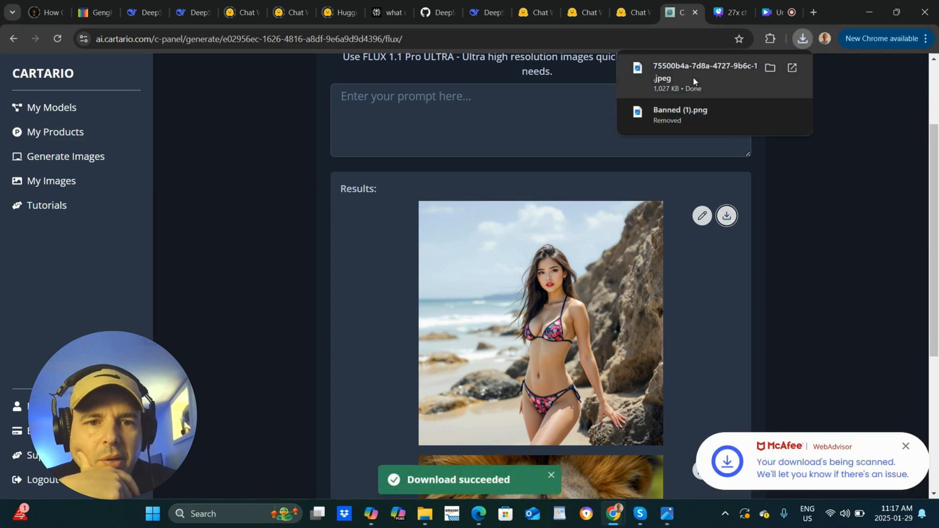
click(693, 78)
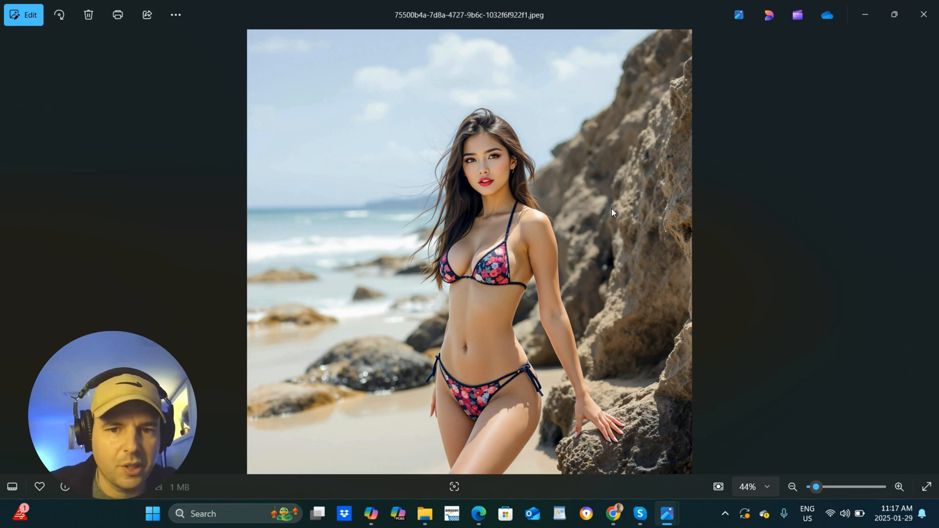
click(924, 15)
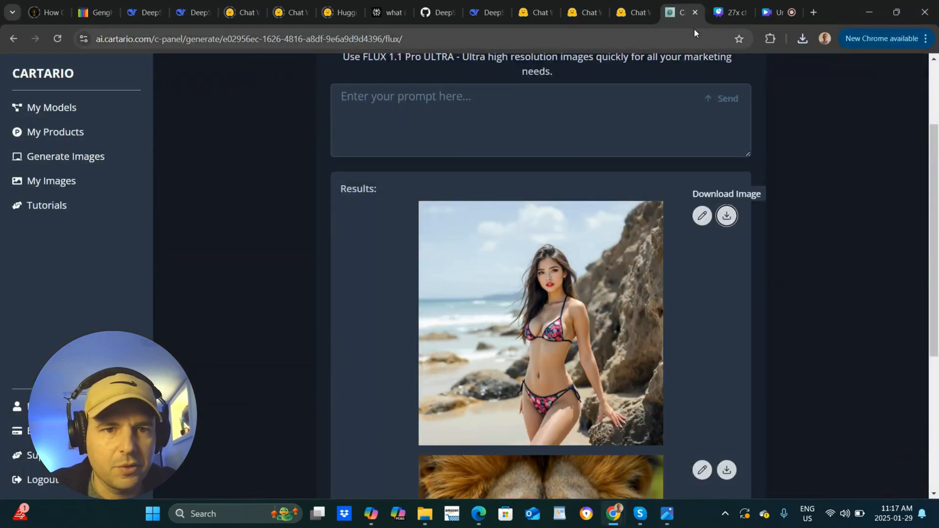
In Janus-Pro-7B, enlarge a generated beach-model image and view it full screen.
click(638, 12)
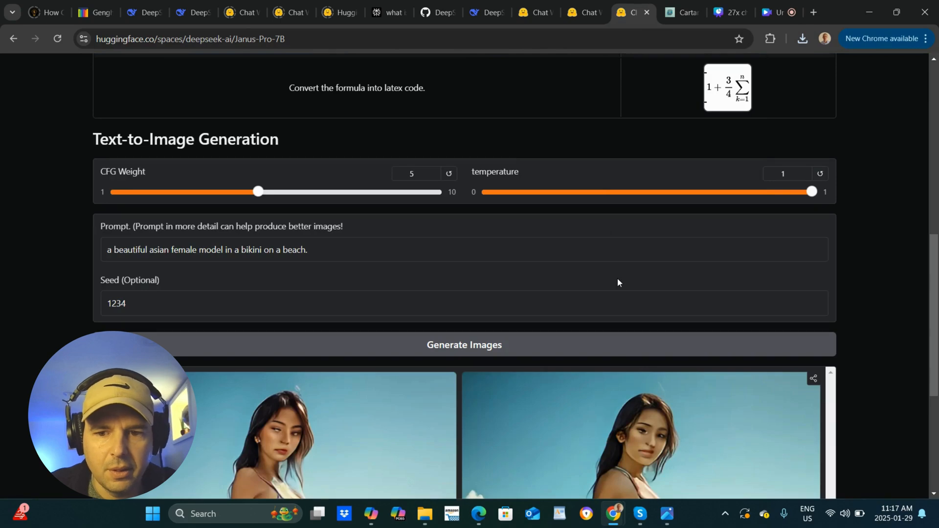
drag(934, 253, 934, 323)
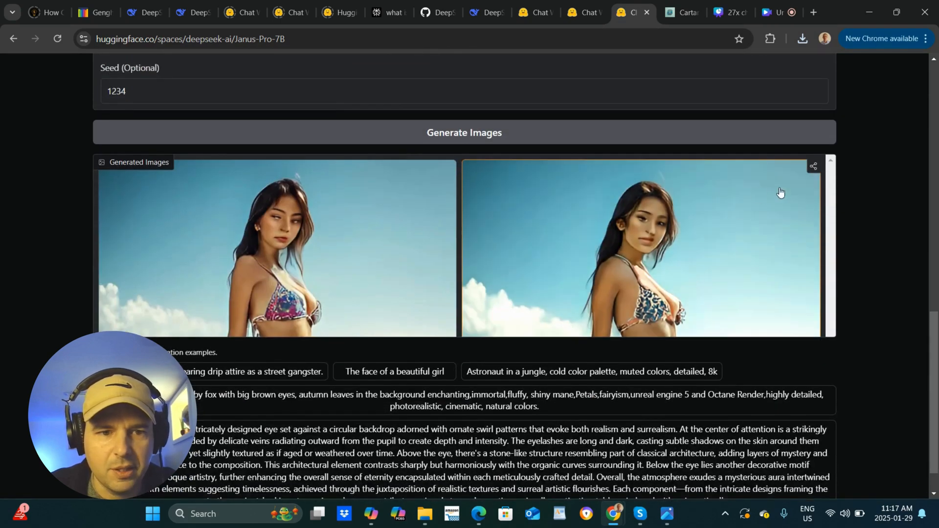
click(785, 193)
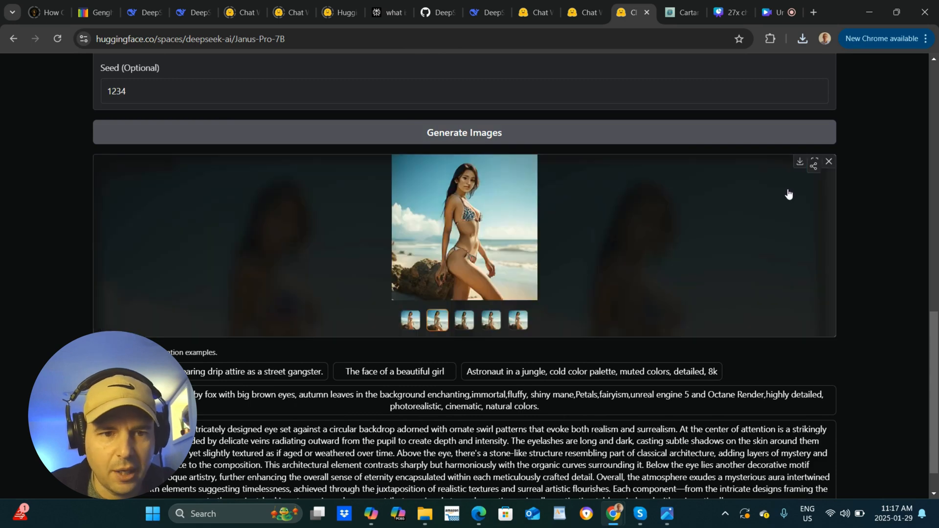
click(817, 163)
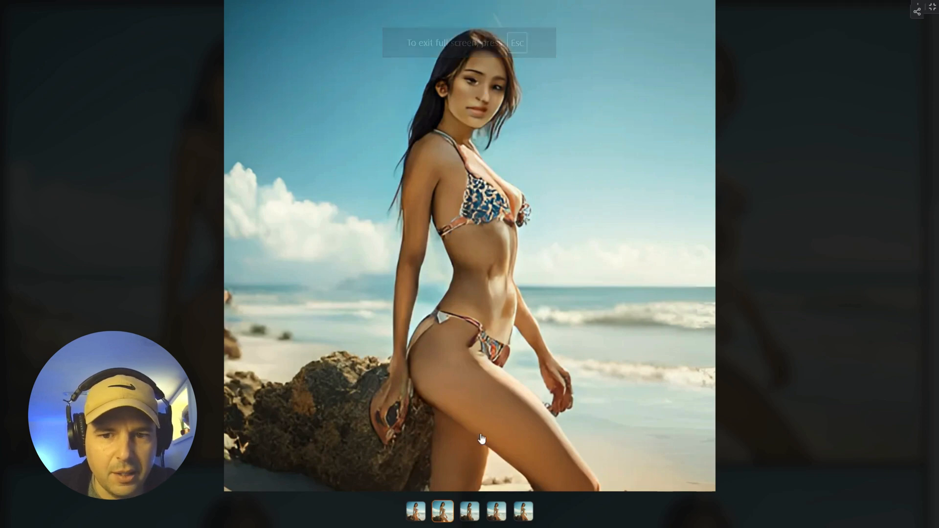
Browse all five beach-model variants full screen, then exit back to the Space page.
click(496, 512)
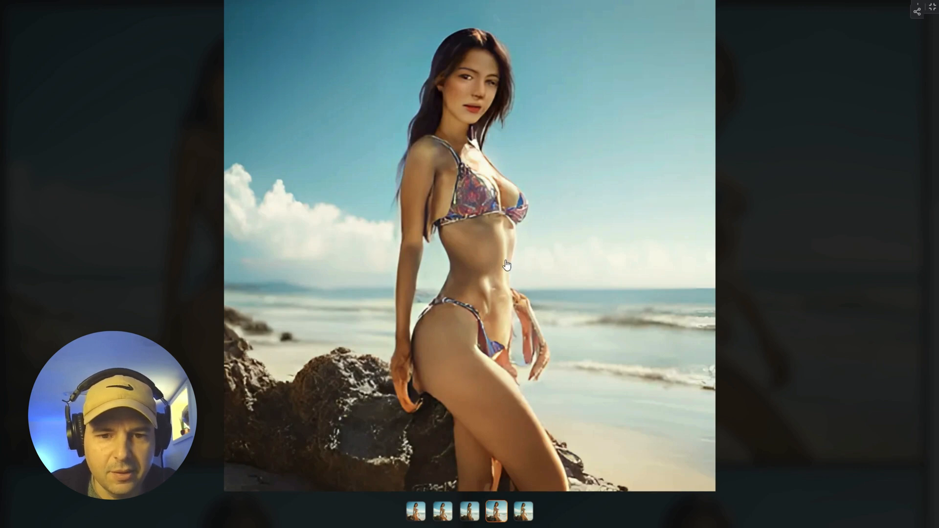
click(524, 512)
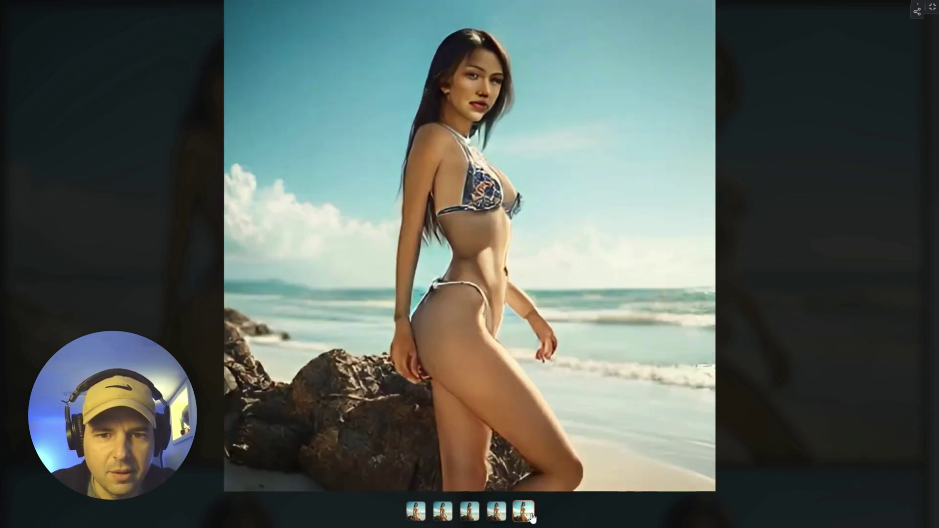
click(416, 512)
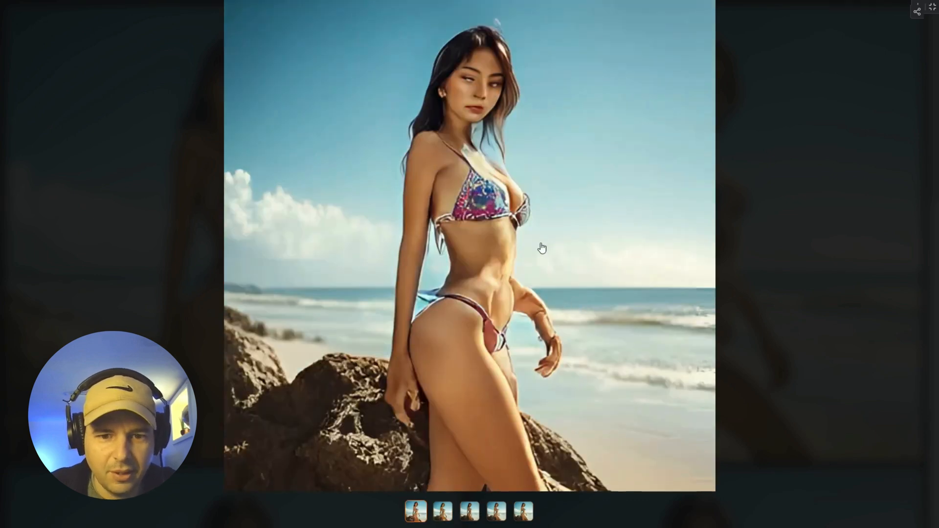
click(442, 511)
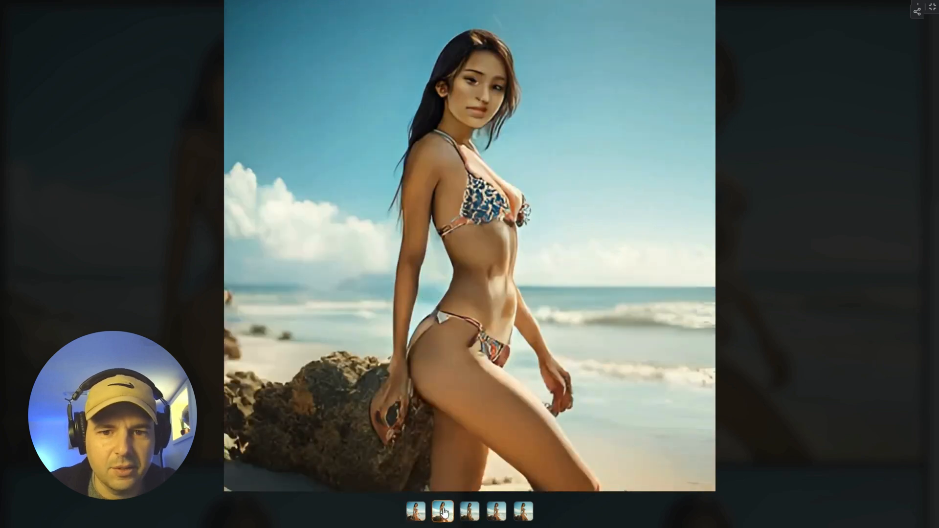
click(473, 512)
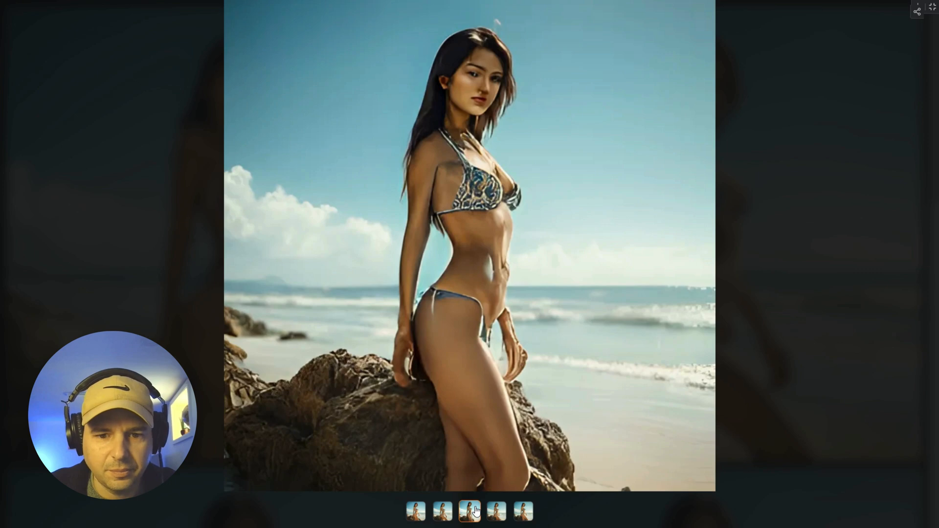
click(496, 512)
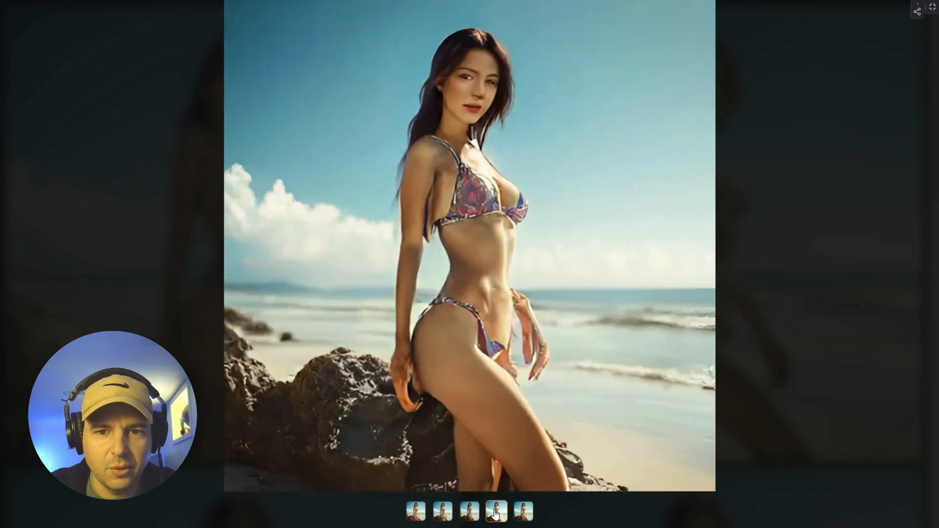
click(524, 511)
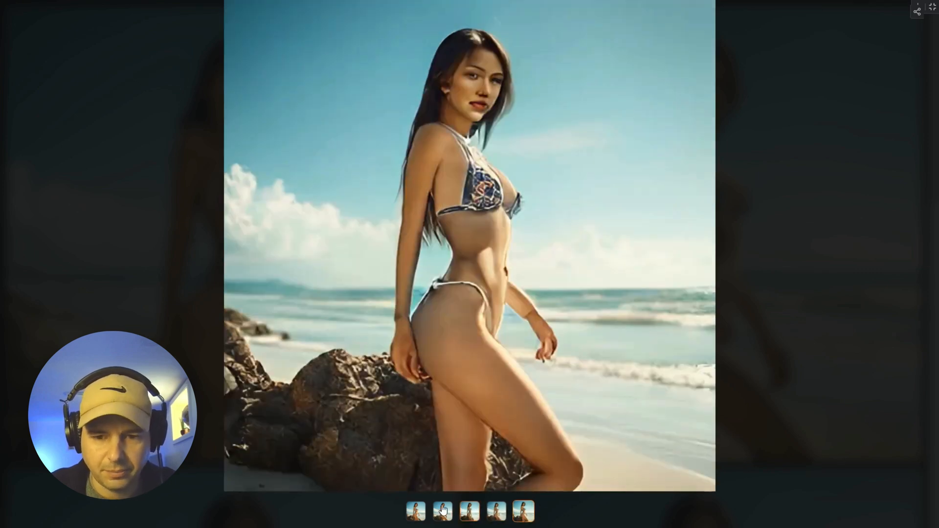
click(421, 508)
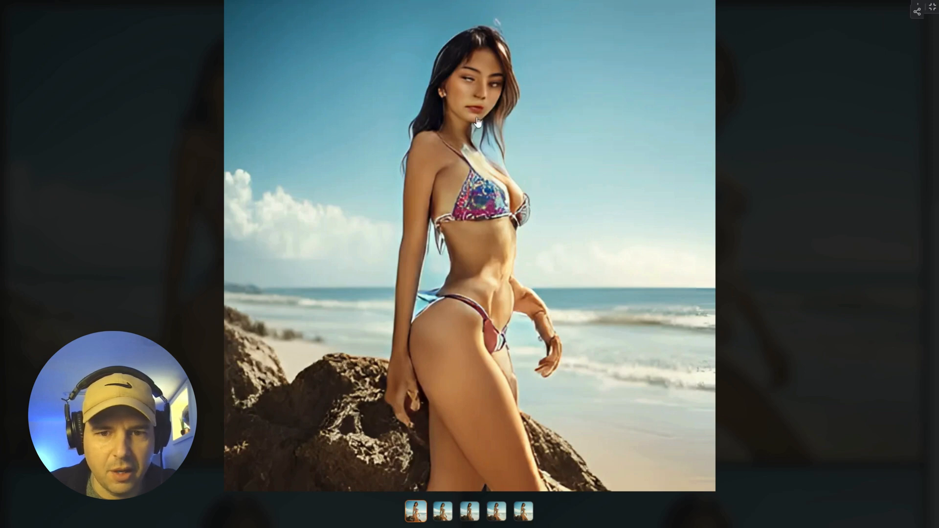
click(934, 9)
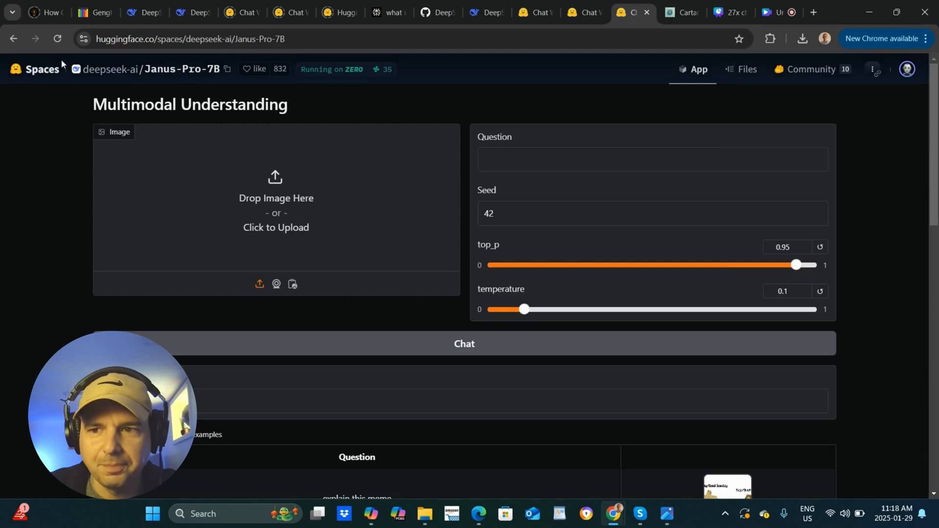
Generate images from the city-billboard prompt reading "Cartario is the best", copying the prompt for reuse.
click(58, 39)
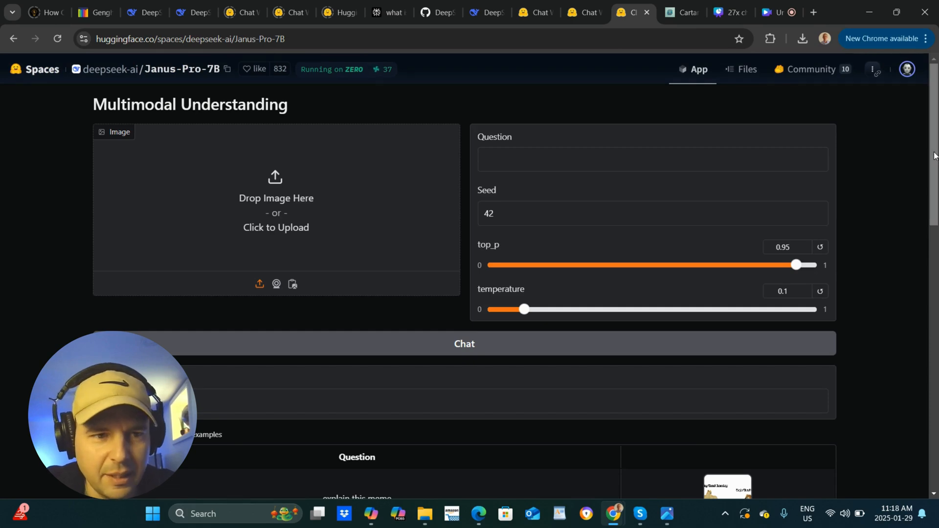
scroll(470, 293, down, 10)
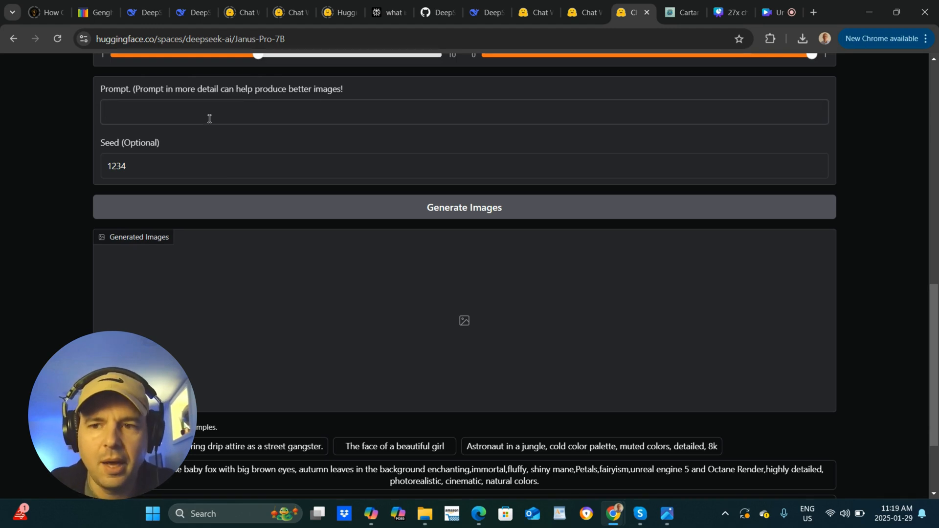
text(abill)
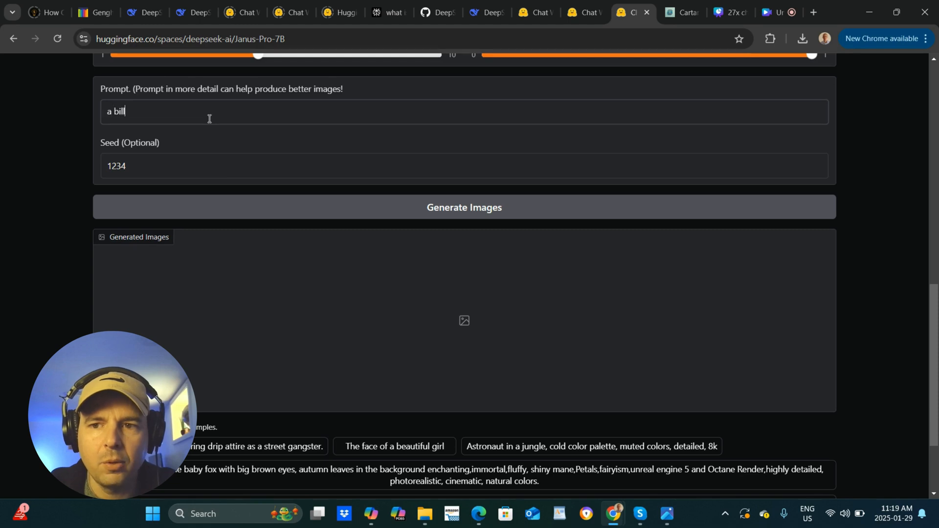
text(d)
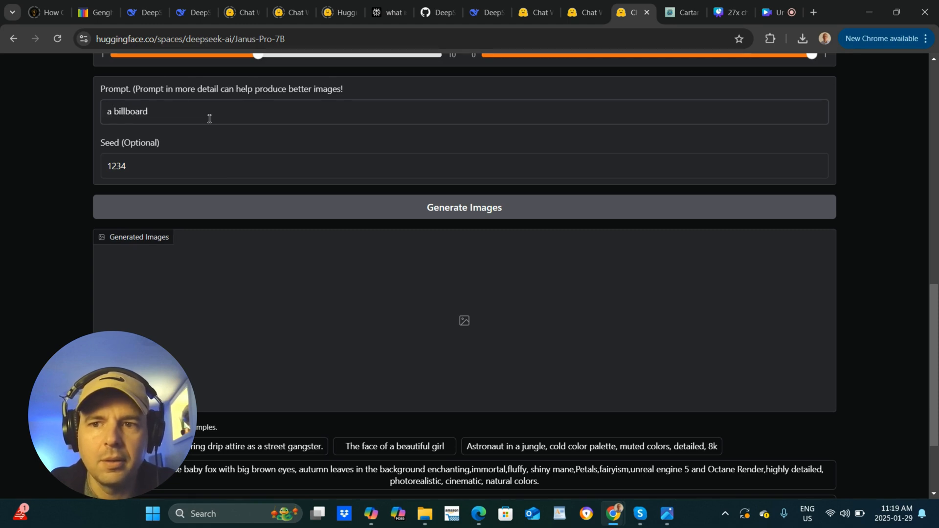
text(at )
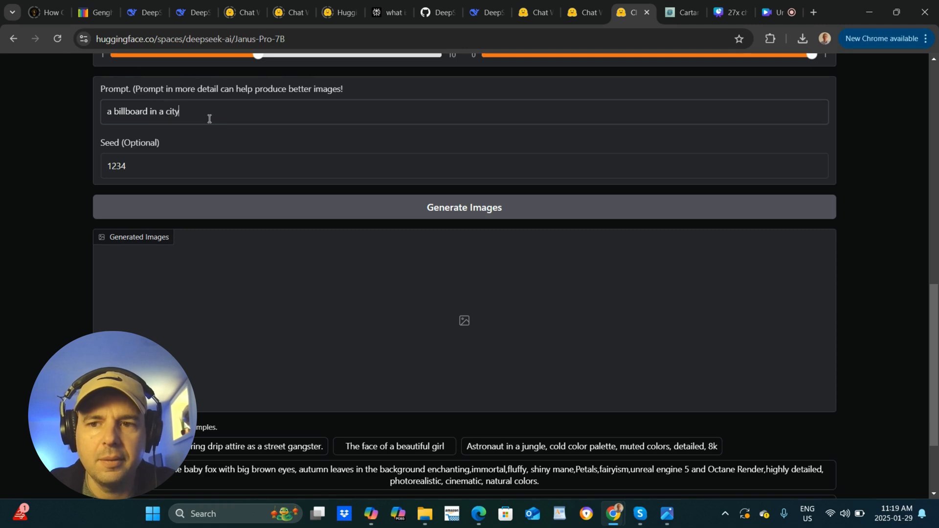
text(.  on the bi)
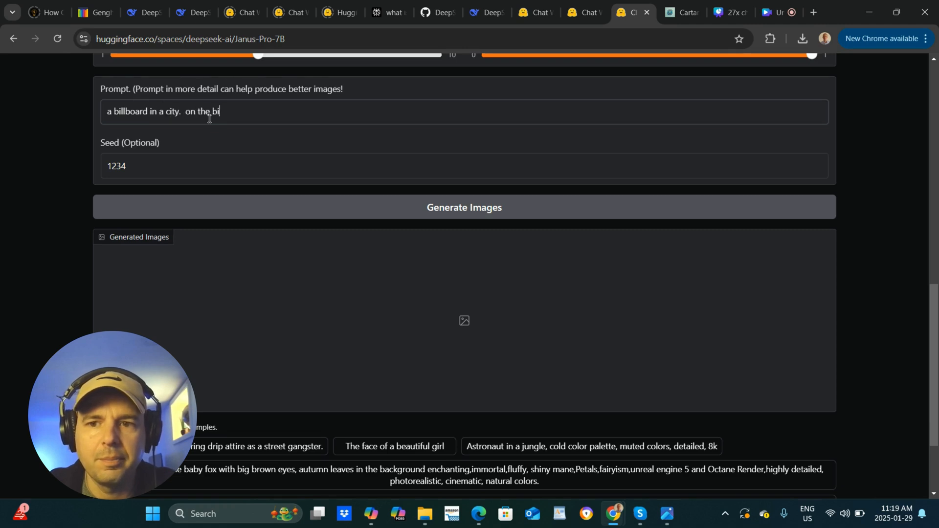
text(t says,)
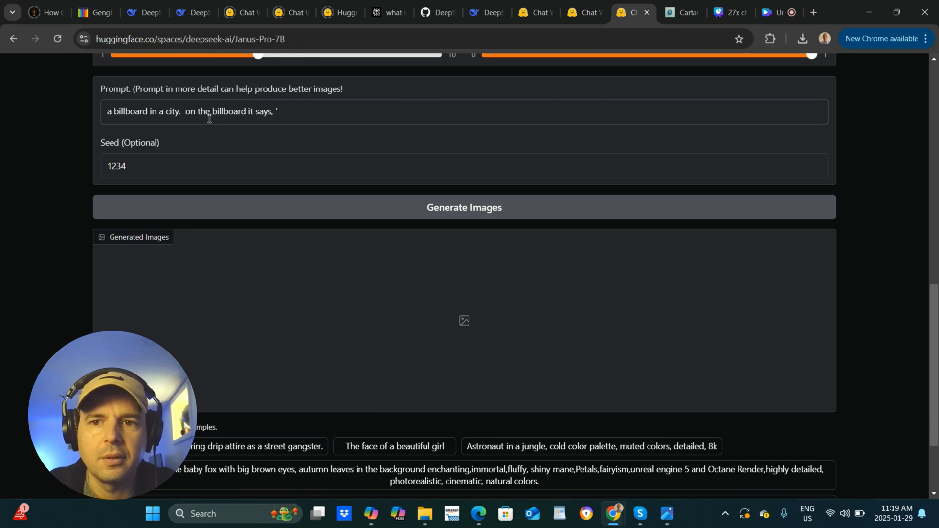
text(Czr)
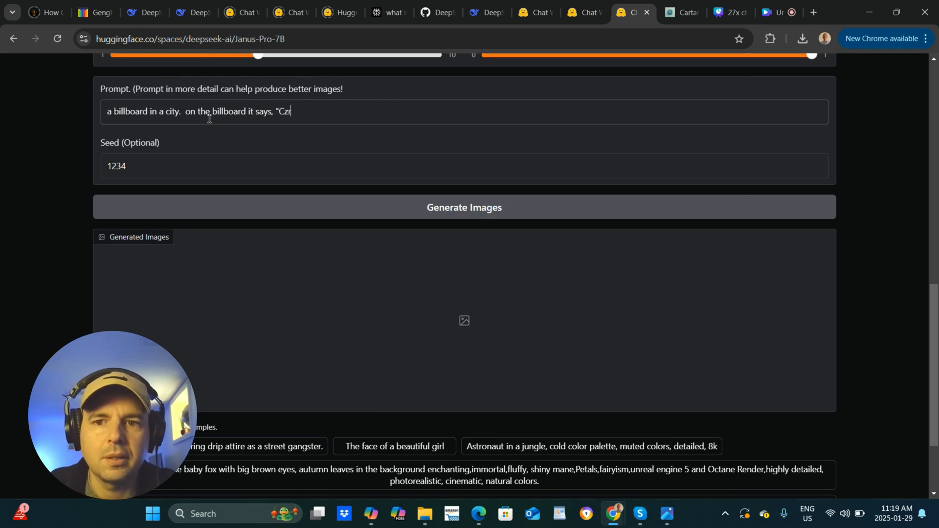
key(BackSpace)
key(BackSpace)
text(artario )
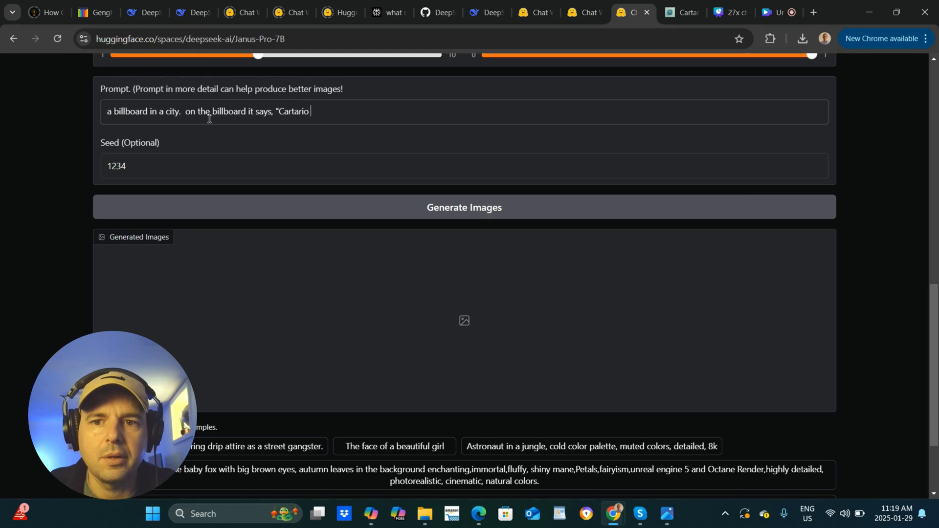
text(is the best)
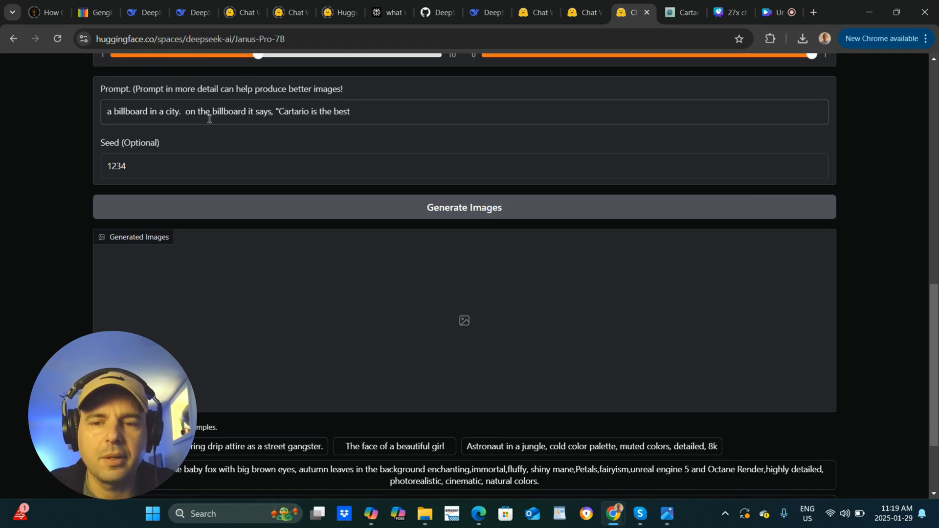
text( AI image g)
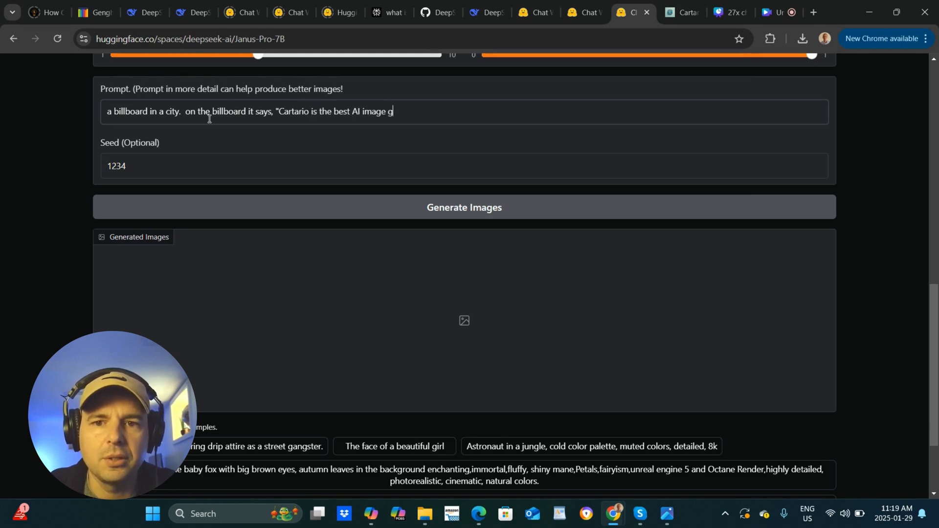
key(BackSpace)
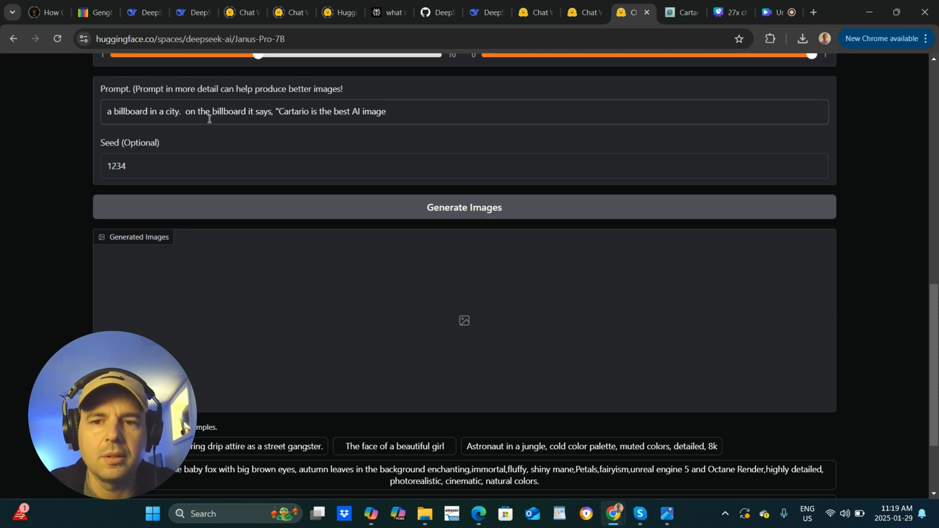
key(BackSpace)
key(BackSpace)
key(BackSpace)
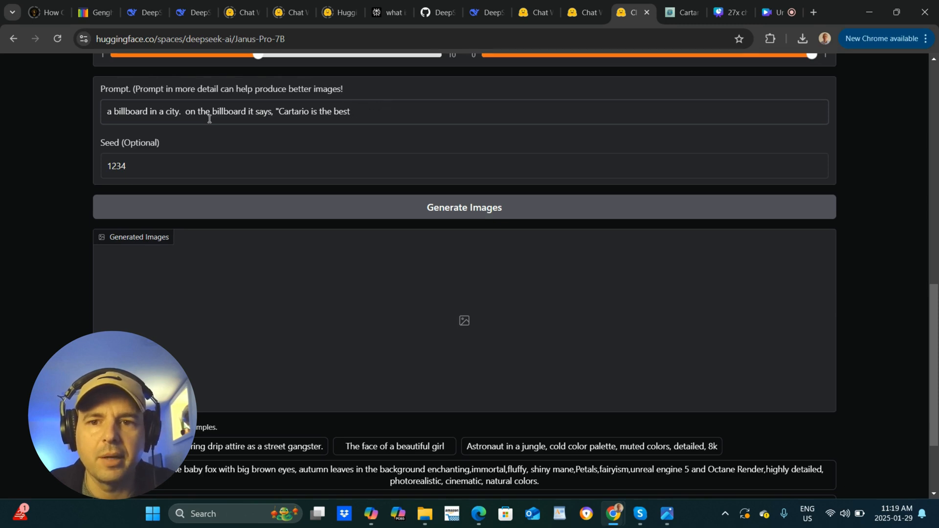
text(")
drag(359, 112, 105, 116)
key(ctrl+c)
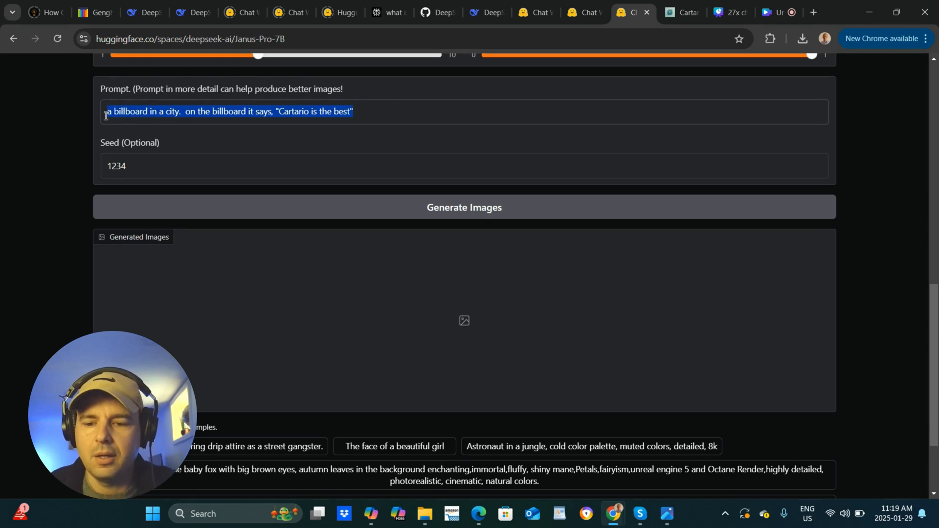
click(424, 117)
click(441, 209)
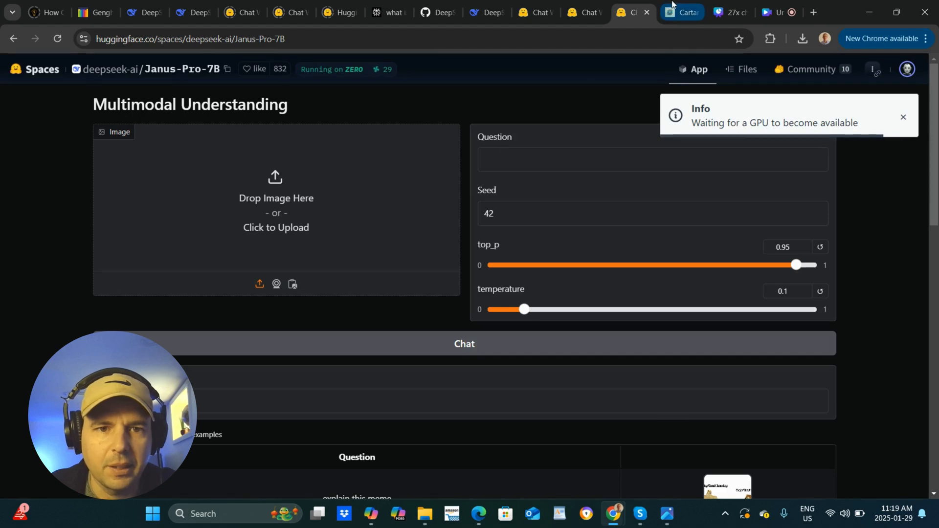
Paste the same billboard prompt into Cartario FLUX and start its generation.
click(683, 12)
click(379, 106)
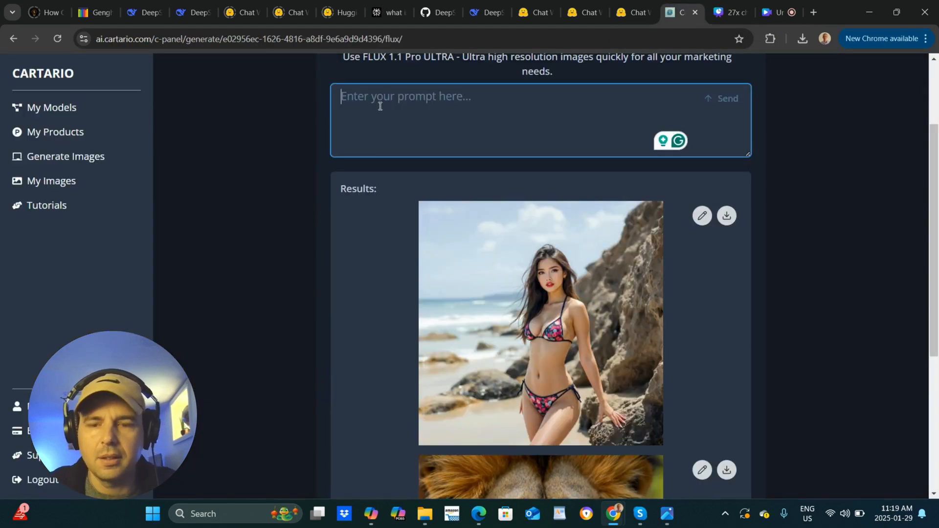
key(ctrl+v)
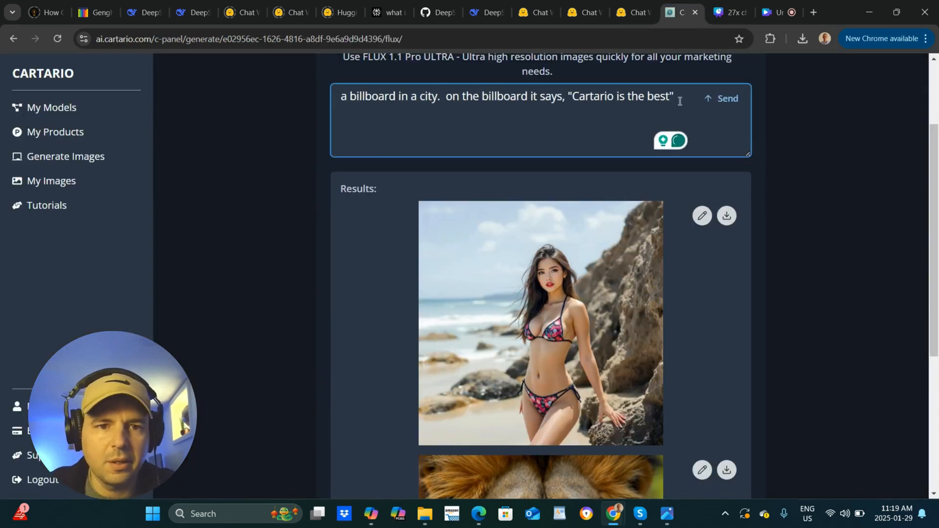
click(721, 98)
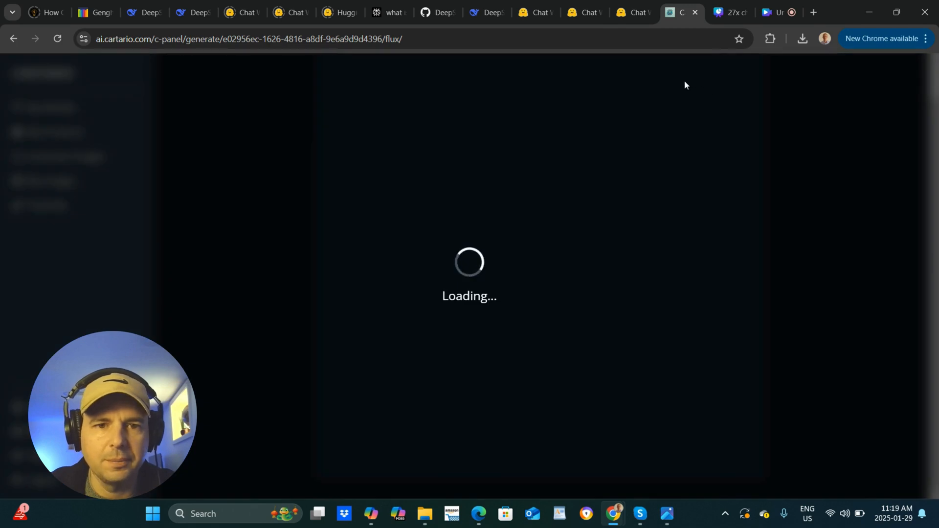
click(633, 12)
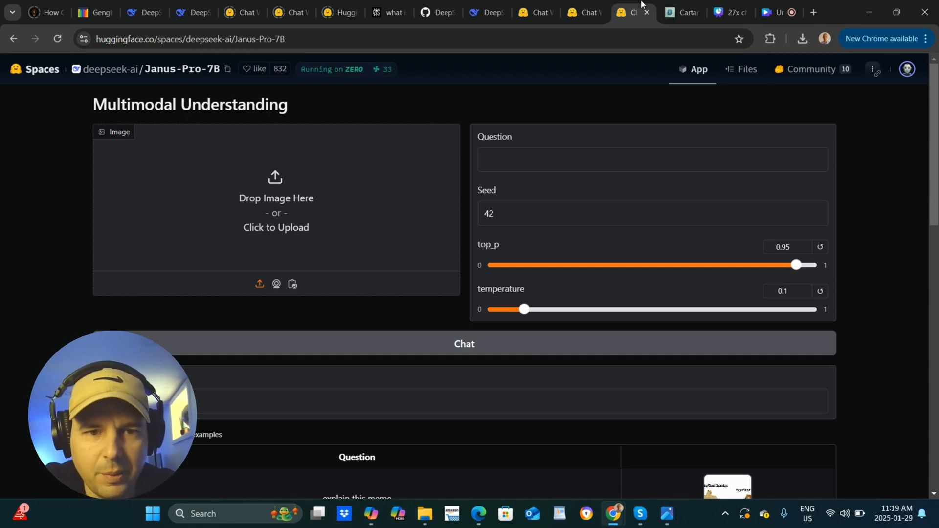
scroll(470, 293, down, 5)
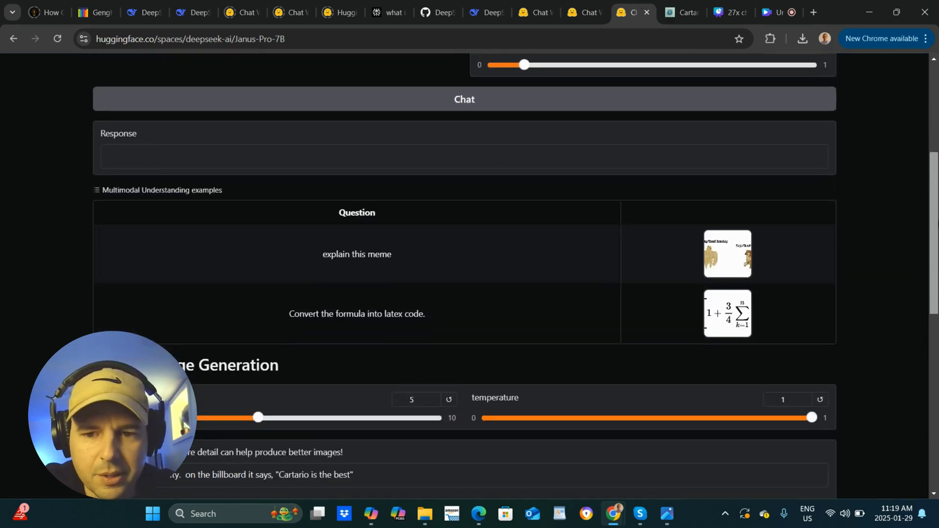
scroll(470, 294, down, 3)
scroll(469, 293, down, 4)
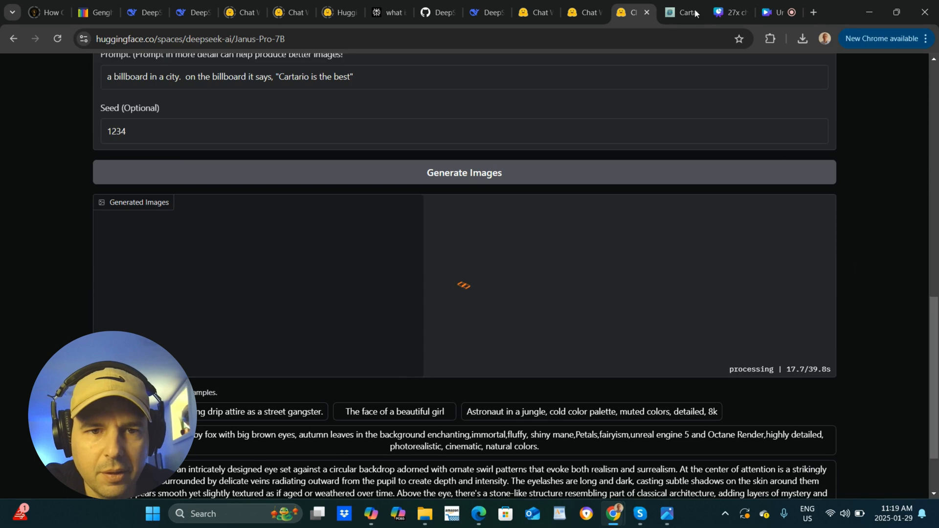
Download Cartario's 'cartario is the best' billboard image and open the jpeg.
click(680, 13)
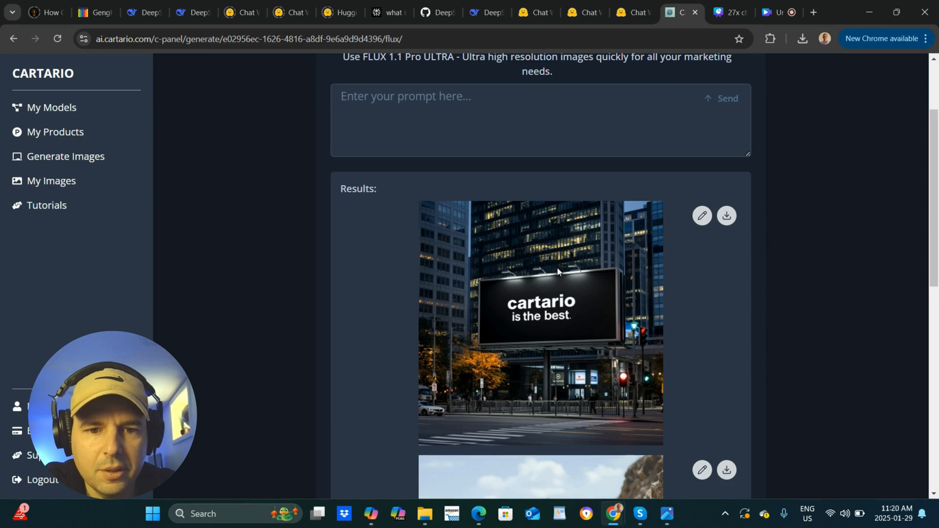
click(727, 218)
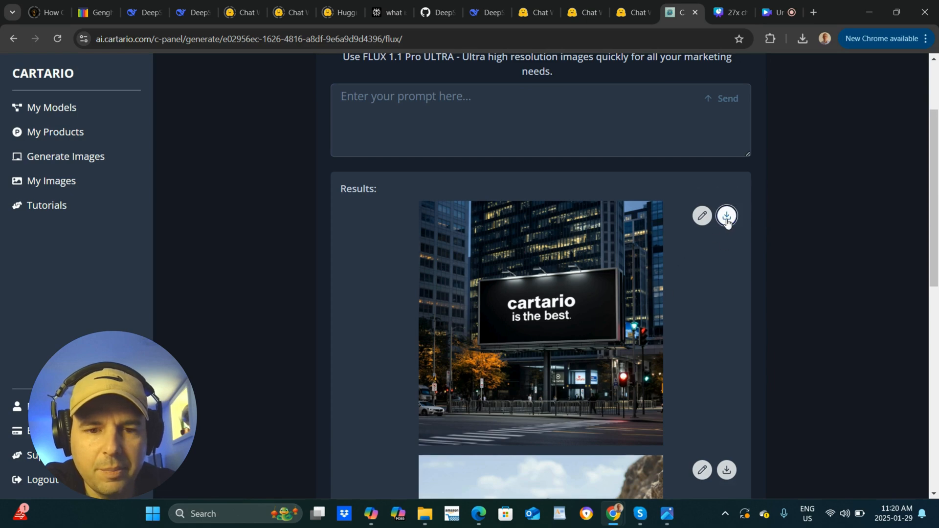
click(695, 77)
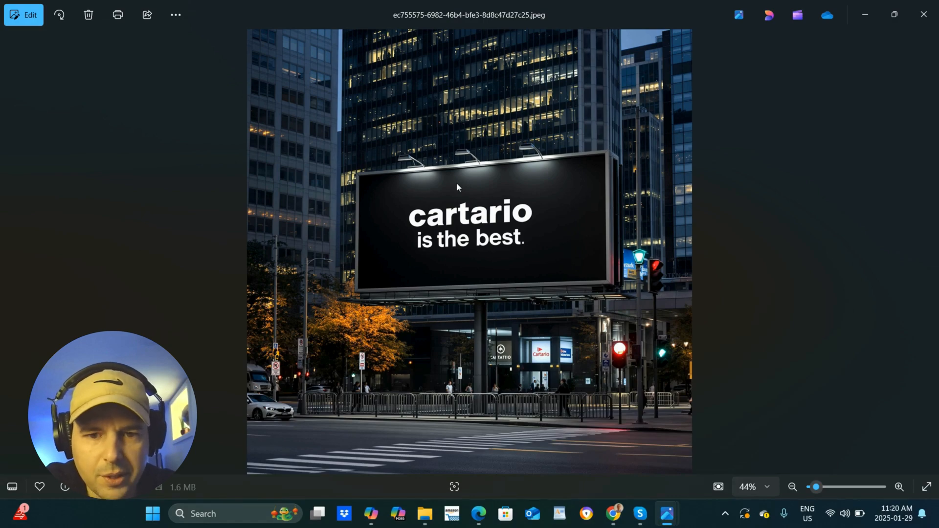
Close the Photos viewer showing the billboard image, returning to Cartario's results.
click(924, 15)
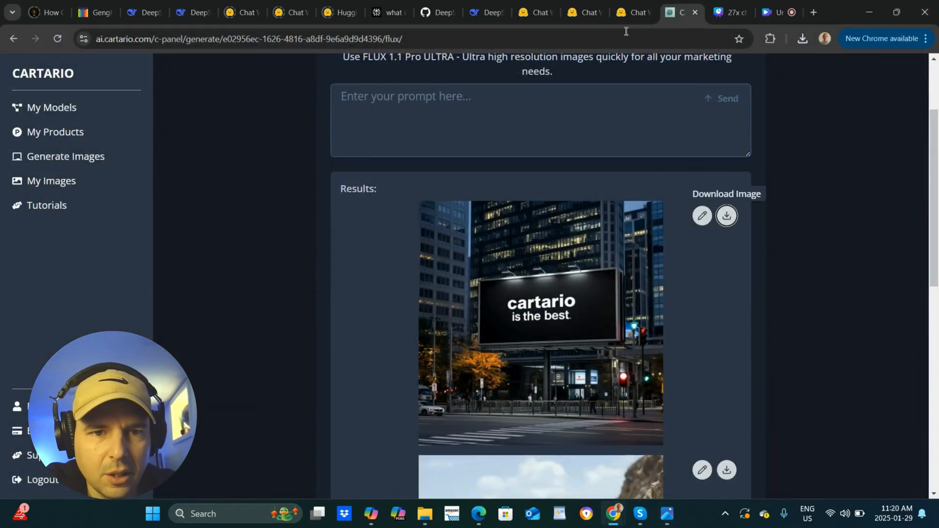
View the Janus-Pro-7B billboard images full screen, stepping through all five.
click(631, 12)
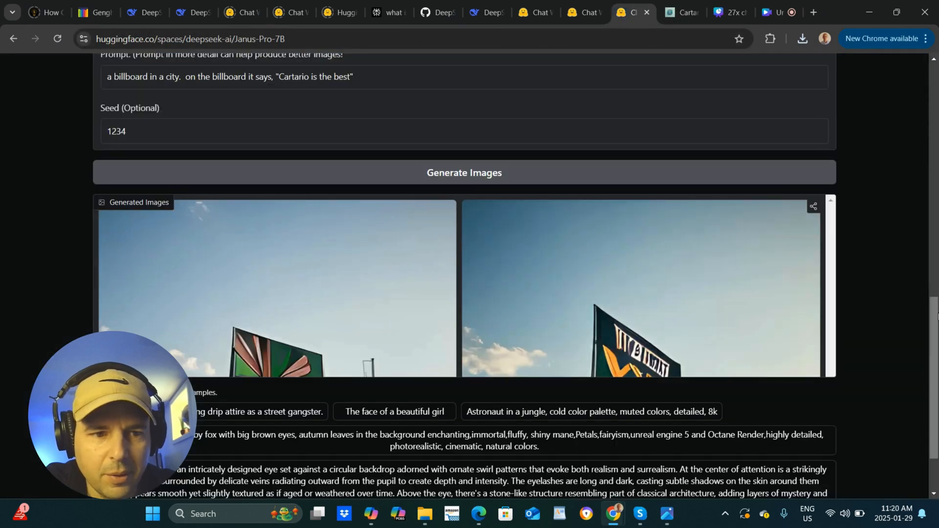
drag(935, 315, 935, 348)
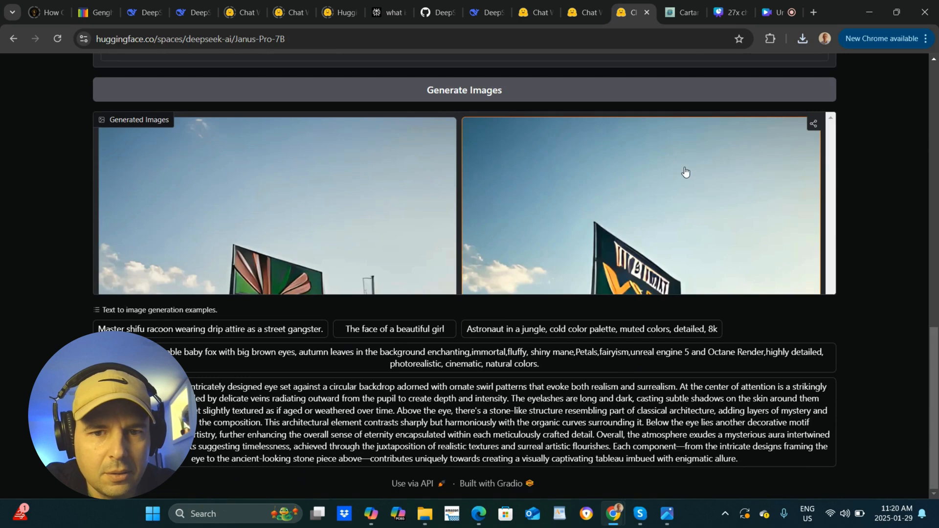
click(687, 172)
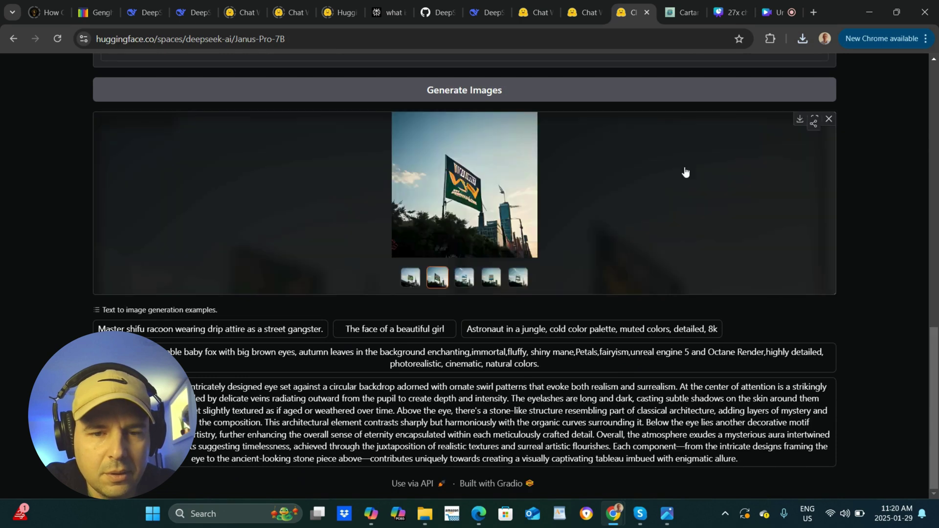
click(817, 120)
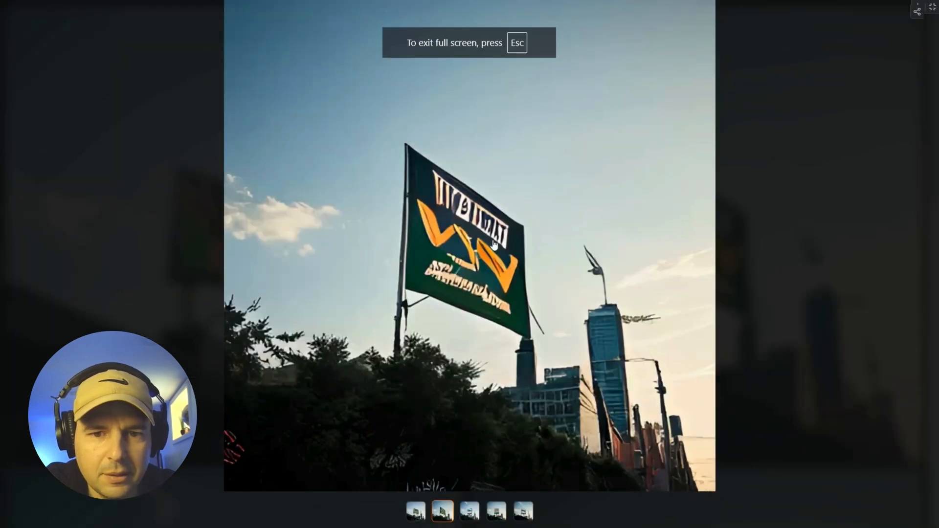
click(416, 511)
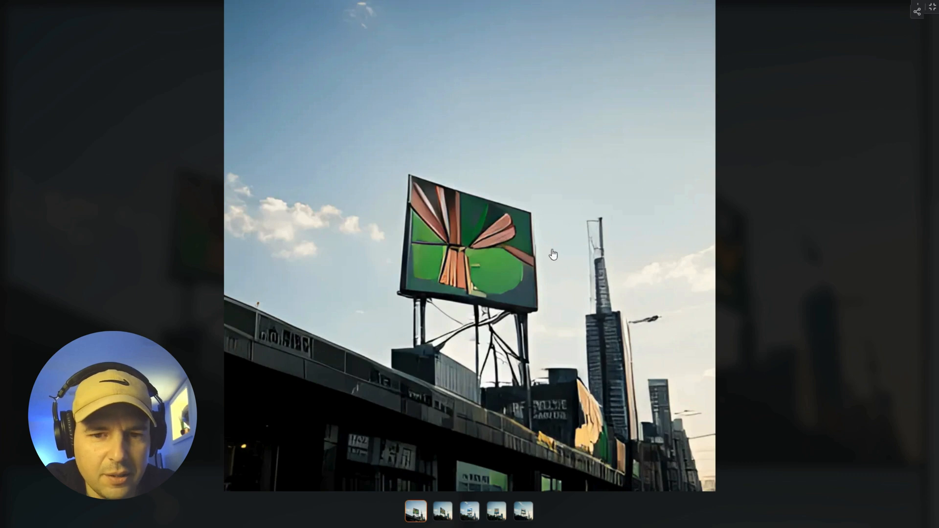
click(470, 512)
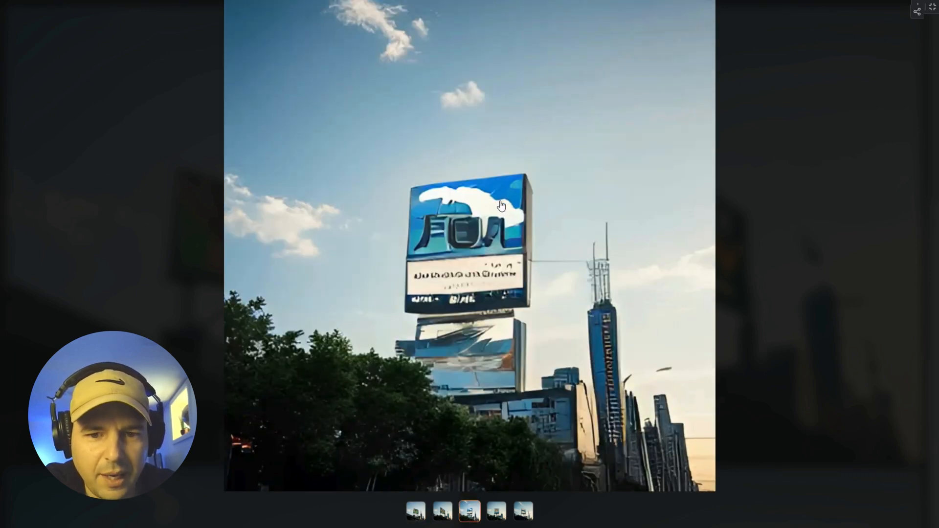
click(496, 511)
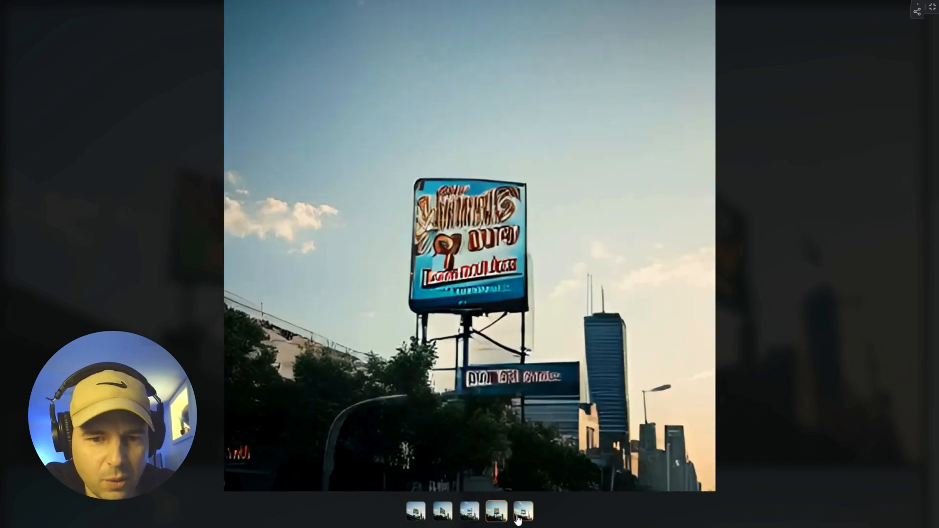
click(520, 514)
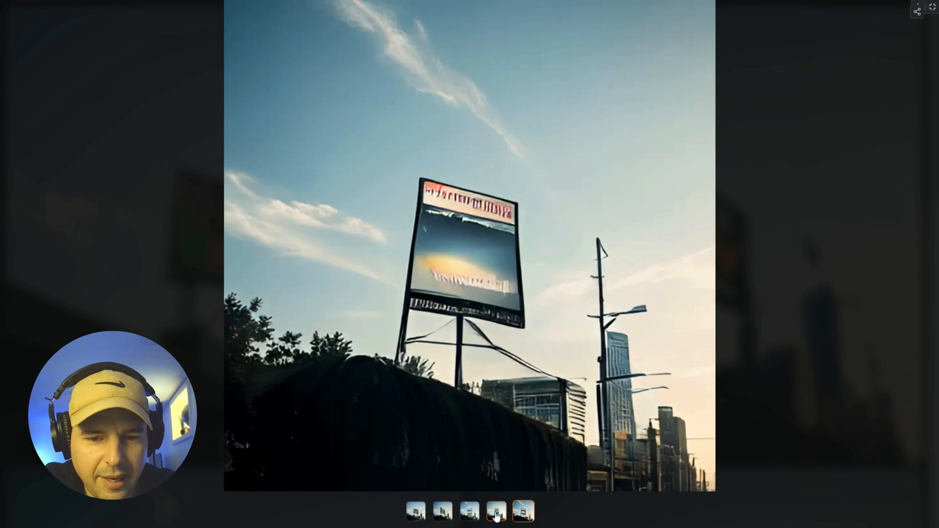
Cycle through the five billboard images once more, then leave full screen.
click(498, 515)
click(415, 512)
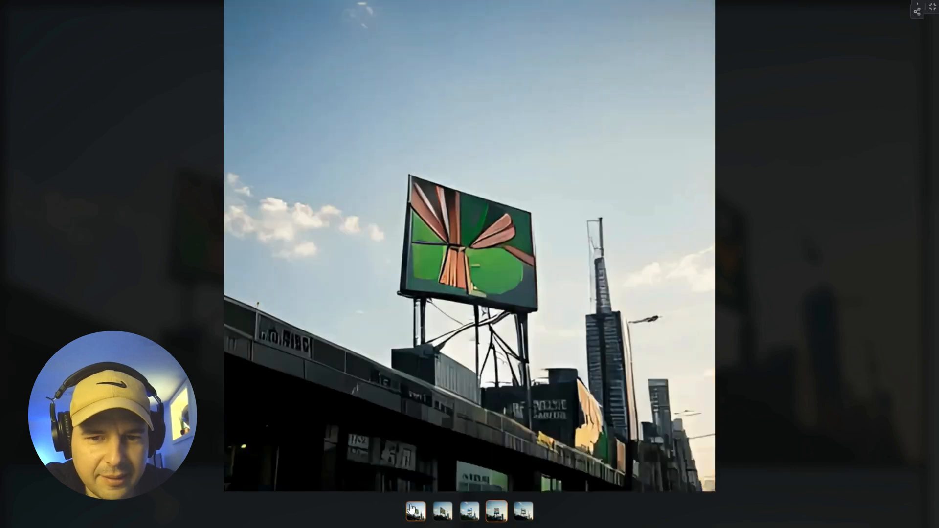
click(443, 512)
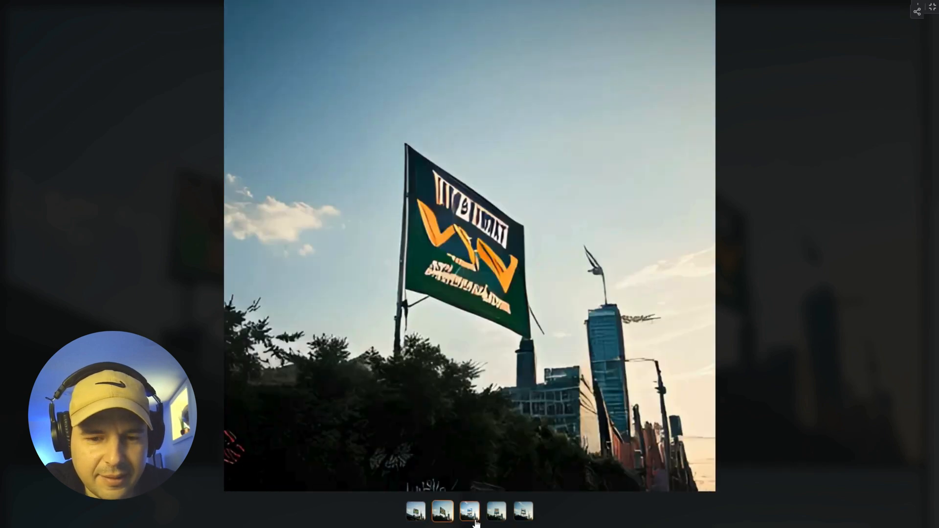
click(470, 511)
click(498, 511)
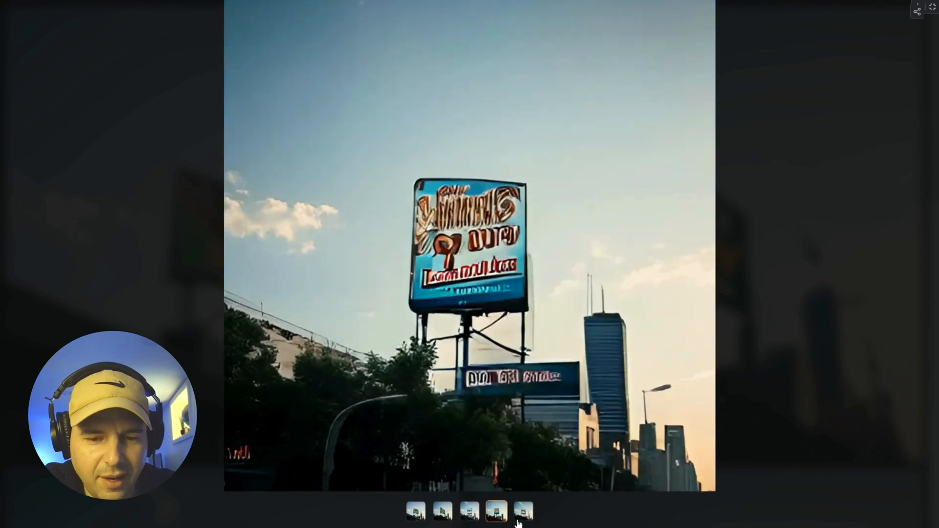
click(523, 511)
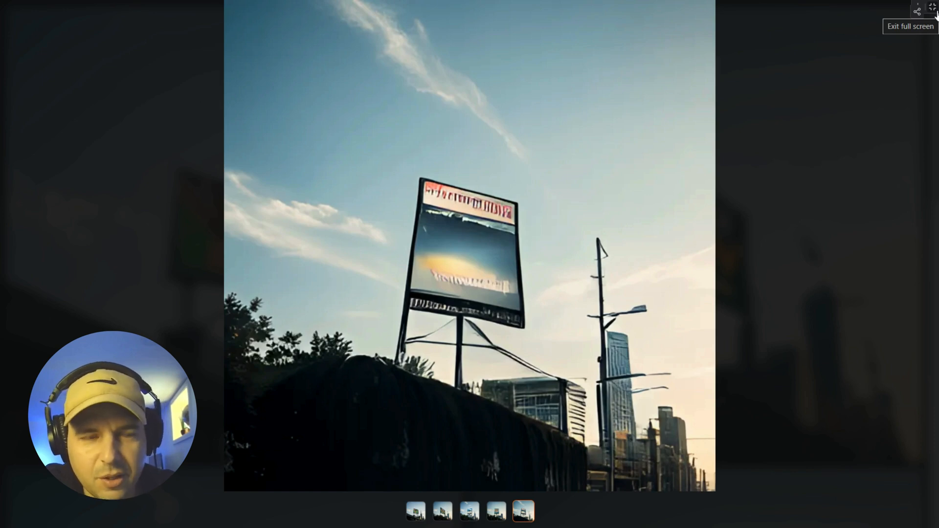
click(932, 8)
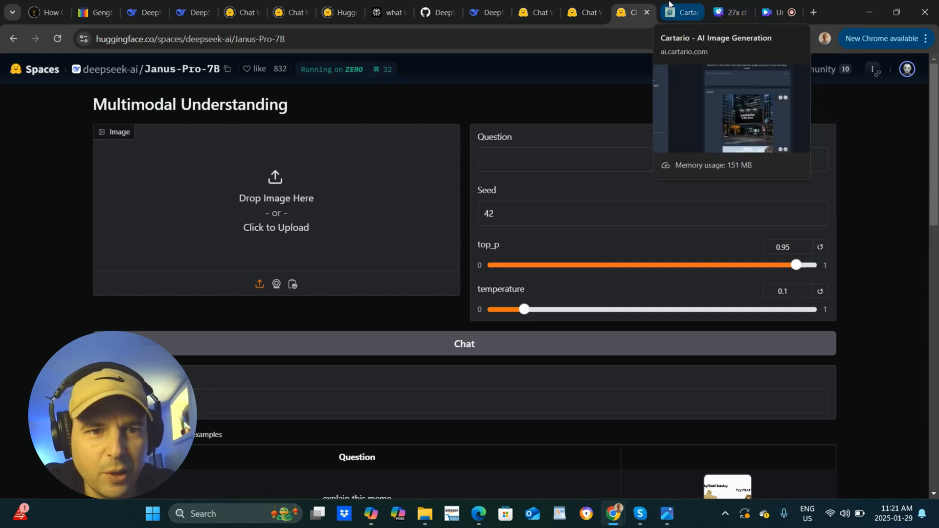
Present the cartario.com Canva slides full screen, then bring up the ongoing recording session.
click(729, 12)
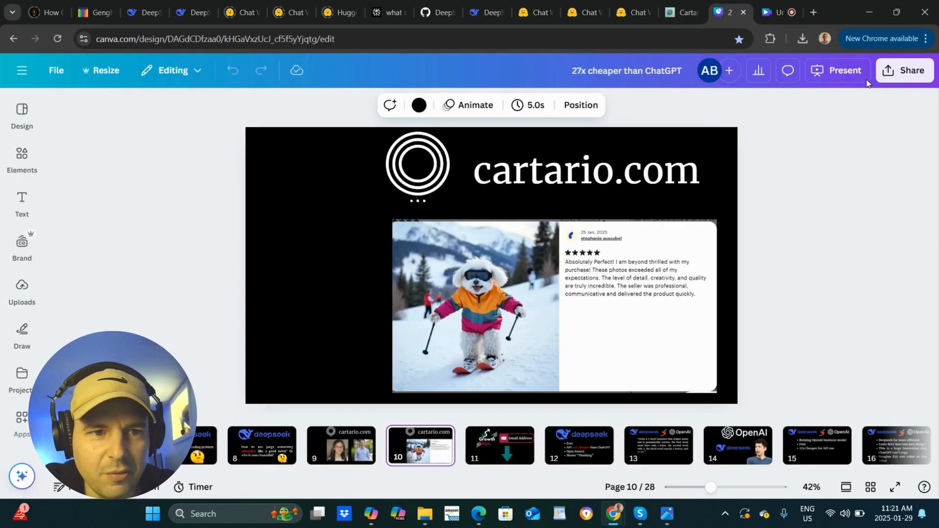
click(845, 70)
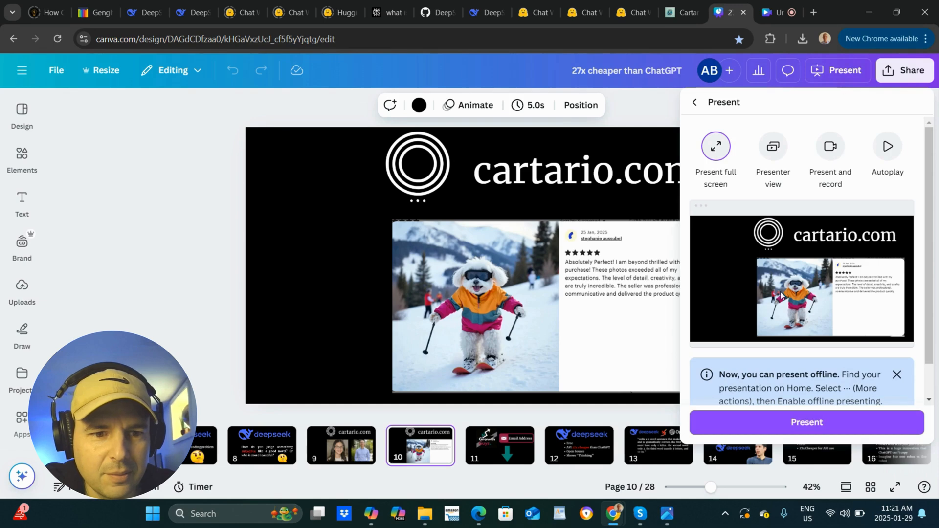
click(807, 421)
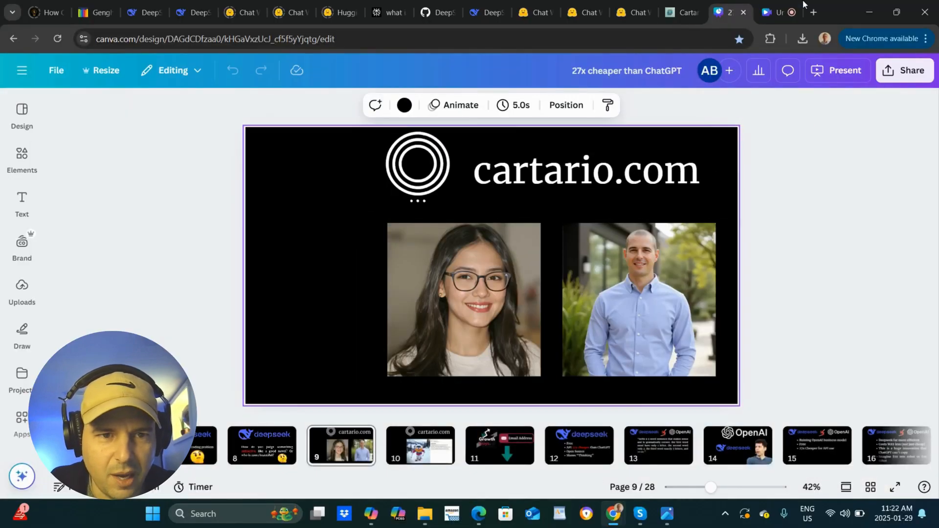
click(780, 12)
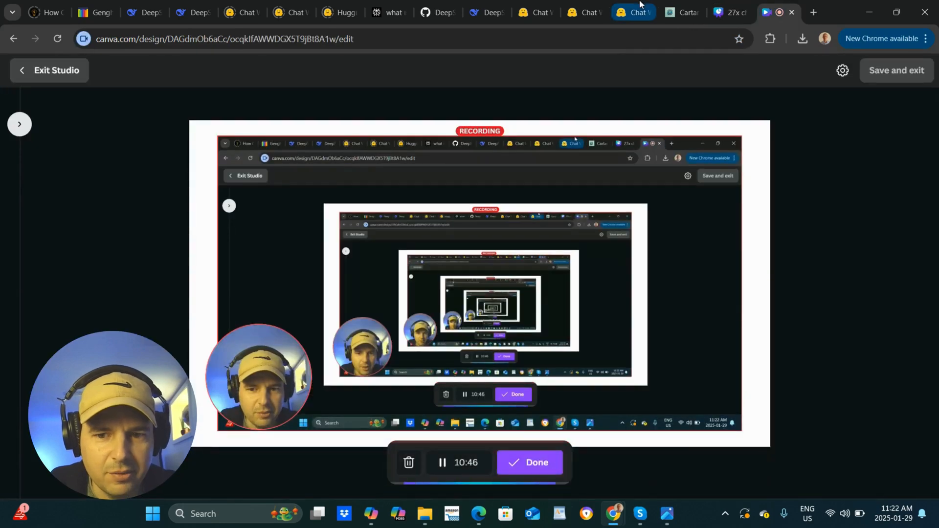
Return to the Janus-Pro-7B Space showing the 'Cartario is the best' billboard results.
click(640, 9)
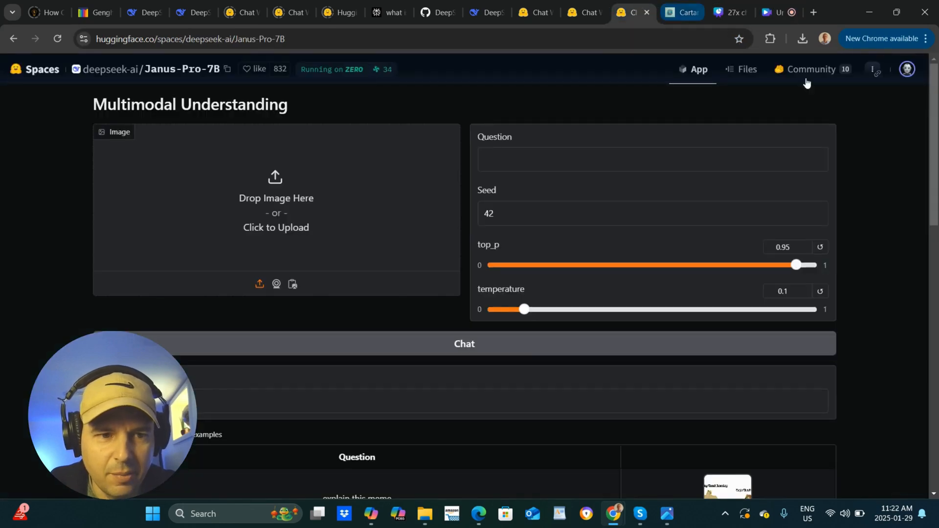
drag(934, 110, 934, 360)
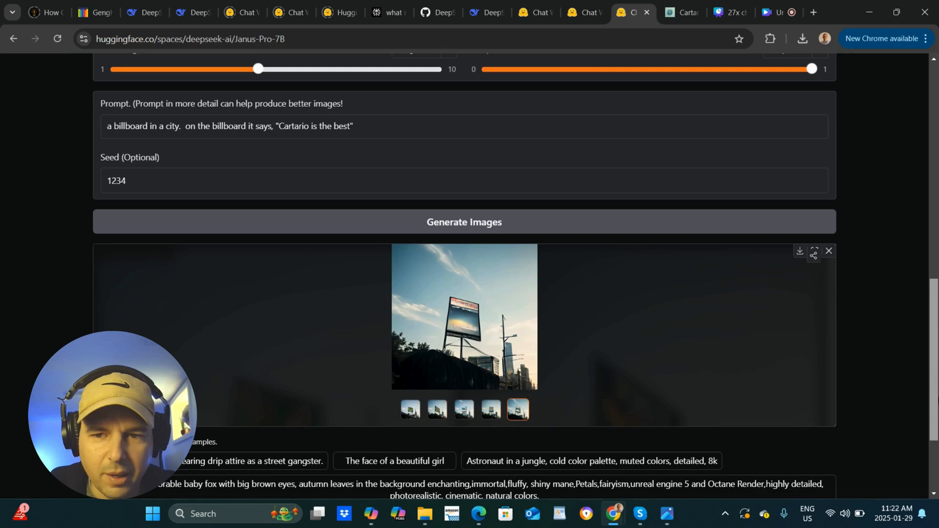